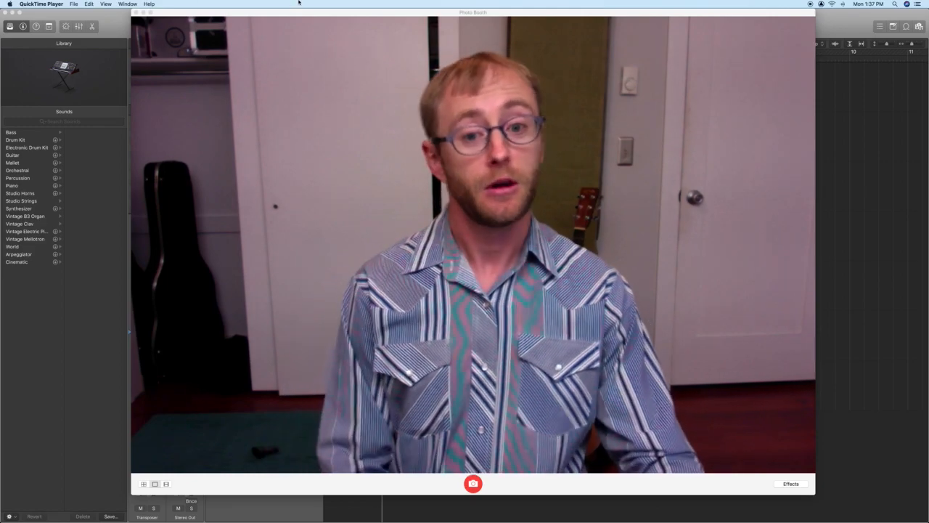
- Switch to Logic Pro X and create one software instrument track with the ES2 synthesizer
click(857, 173)
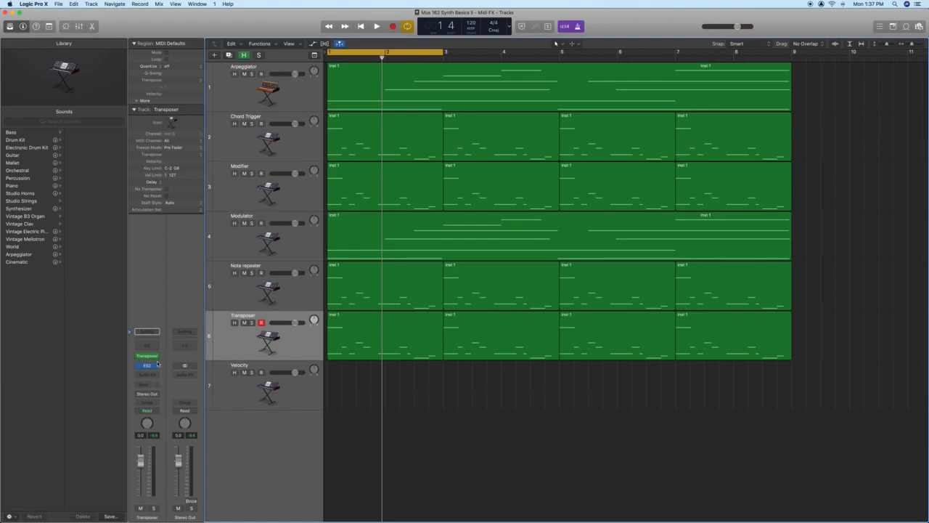
click(214, 55)
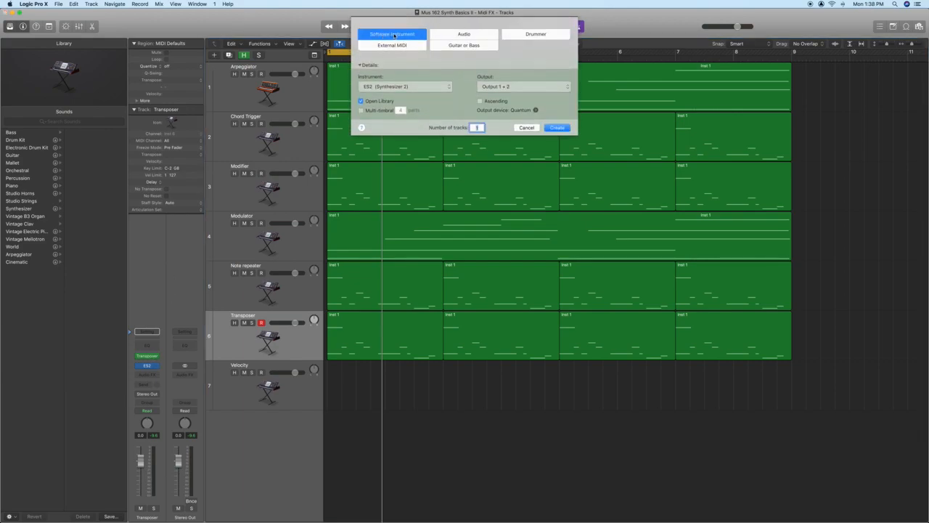
click(556, 128)
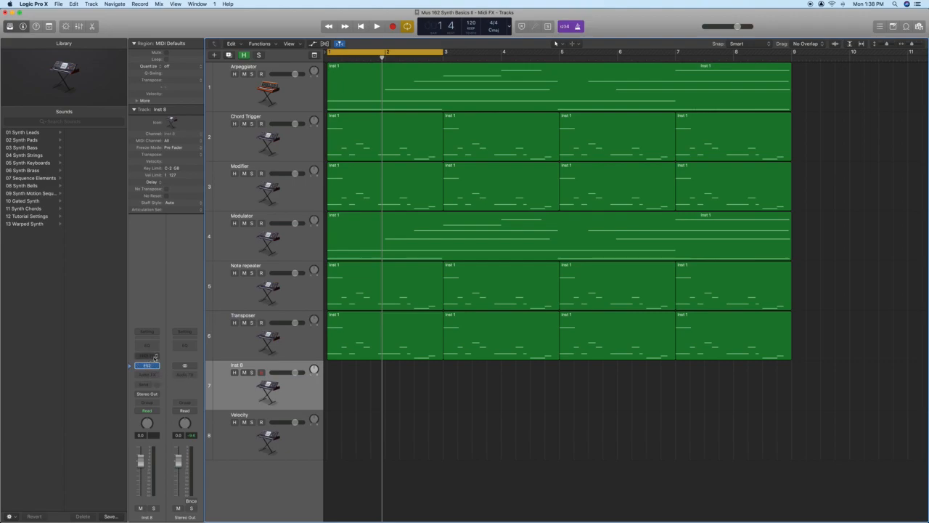
- Look through the MIDI effects available for the Inst 8 track, and delete that track
click(154, 356)
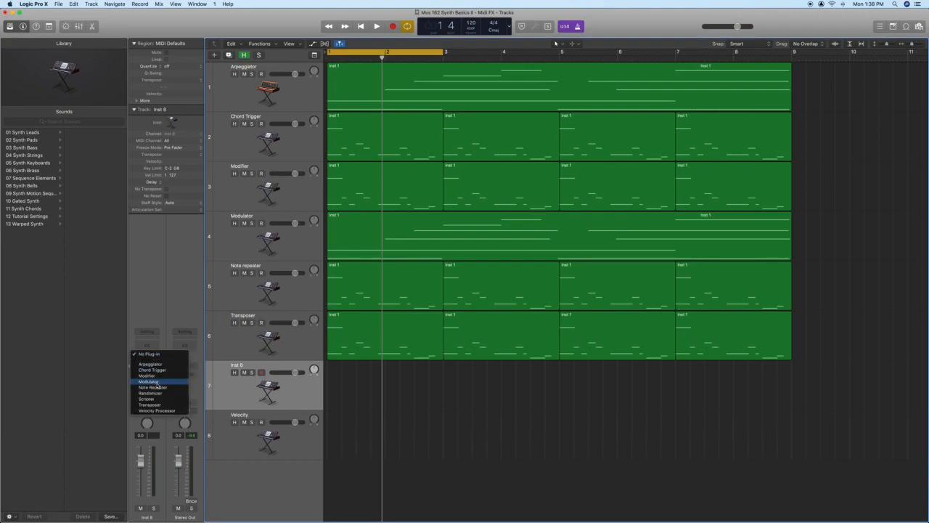
click(151, 309)
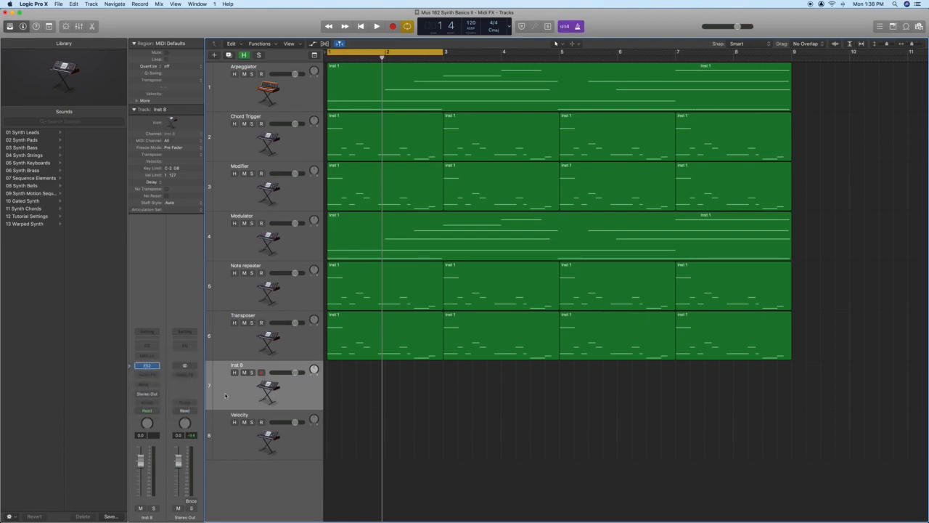
key(super+BackSpace)
- Extend the cycle range to bar 5 and remove the MIDI effect from the Arpeggiator track
click(254, 106)
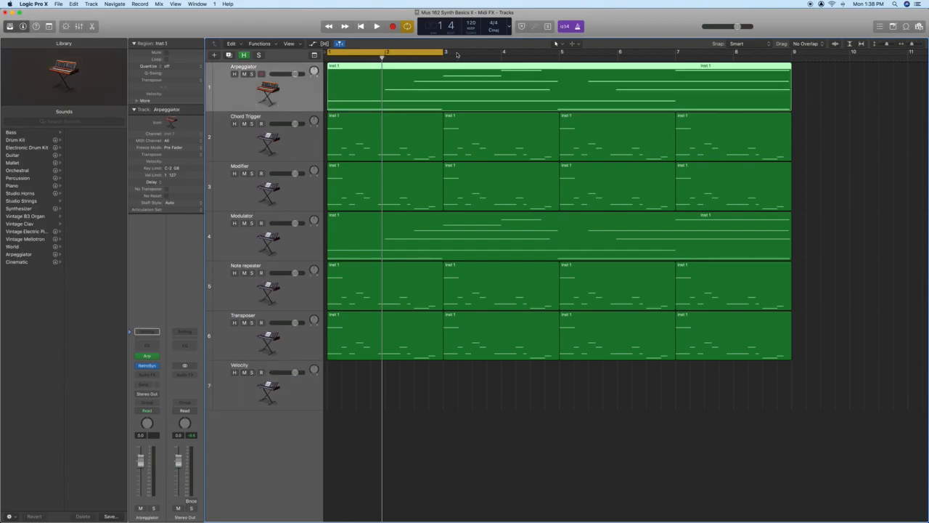
drag(443, 53, 560, 52)
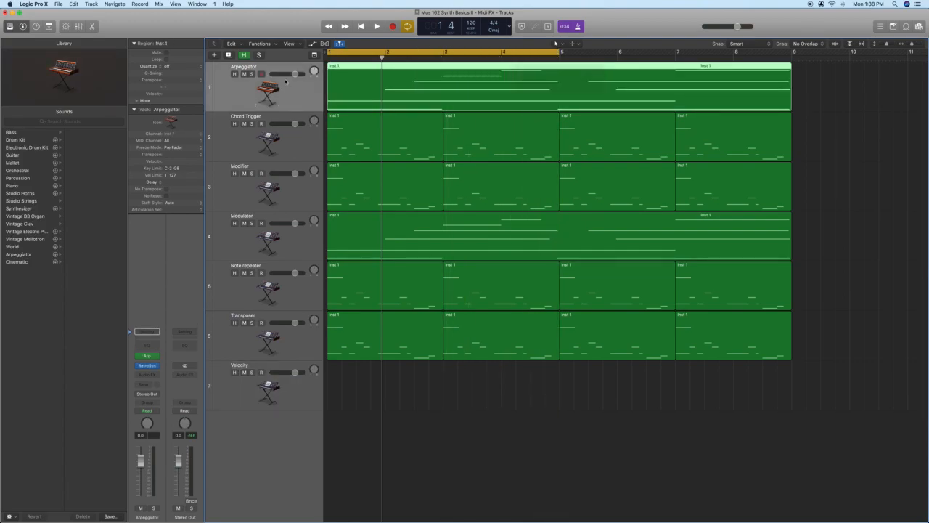
click(157, 356)
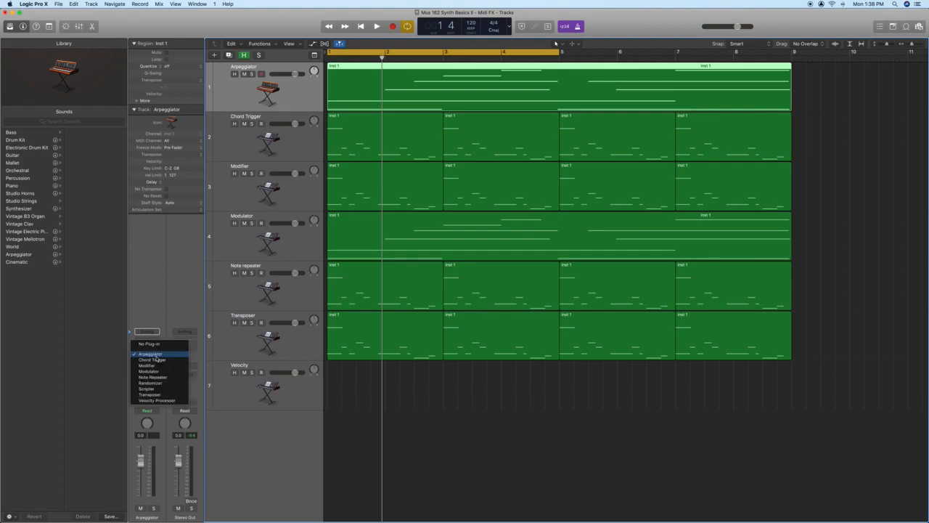
click(163, 346)
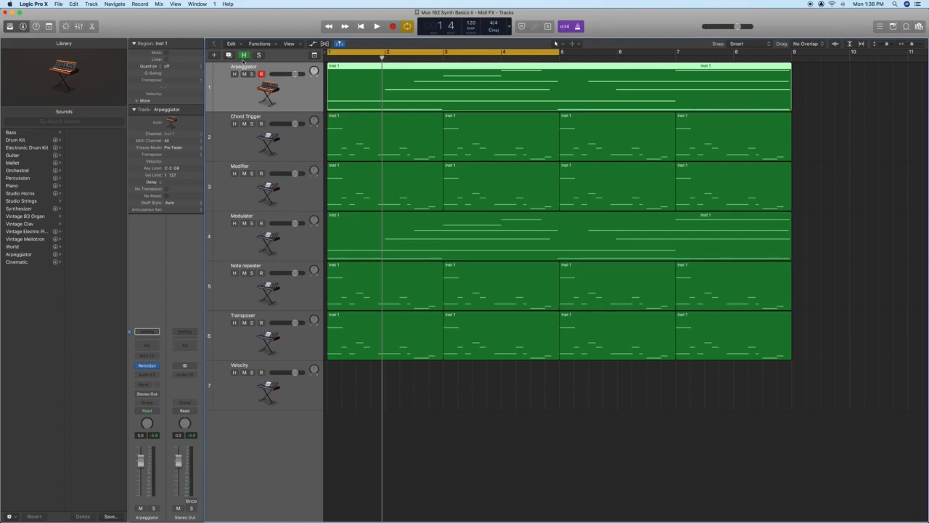
- Insert the Arpeggiator MIDI effect on the Arpeggiator track and move its window clear of the track headers
click(156, 357)
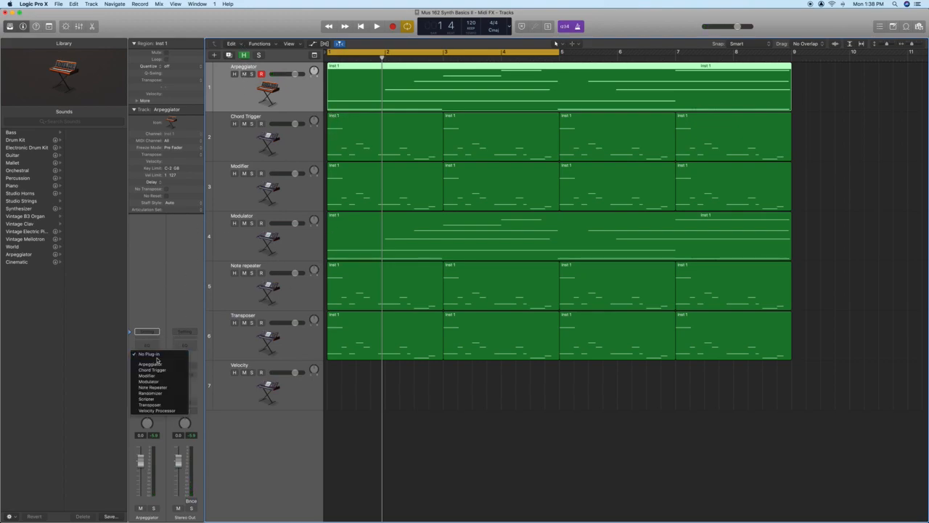
click(152, 363)
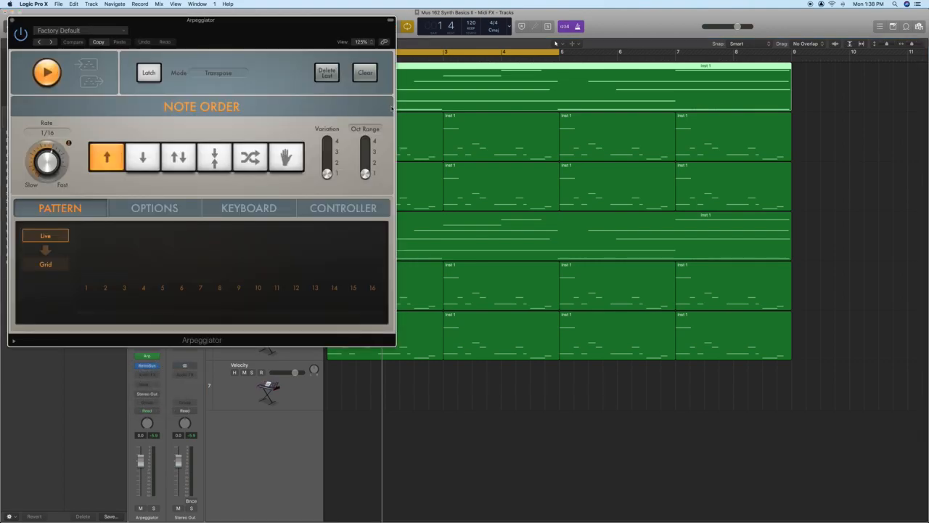
drag(322, 27, 403, 49)
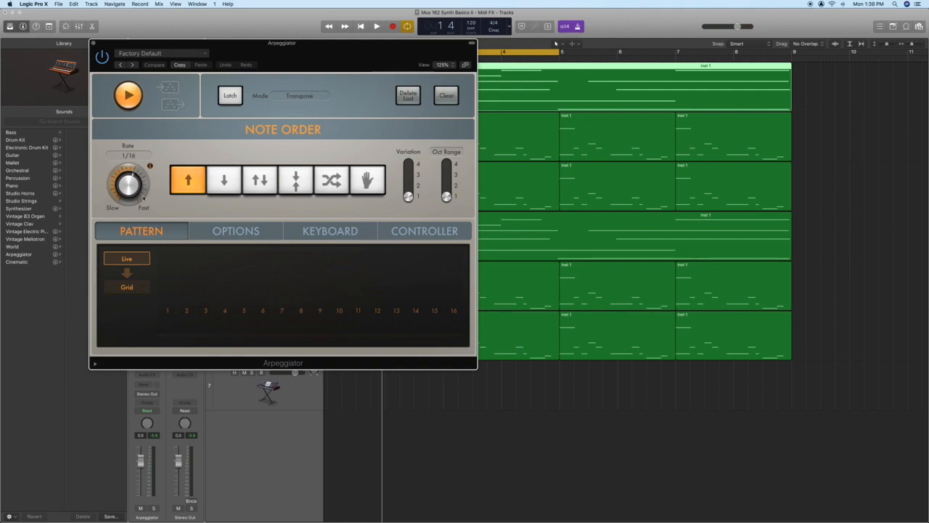
drag(411, 53, 778, 196)
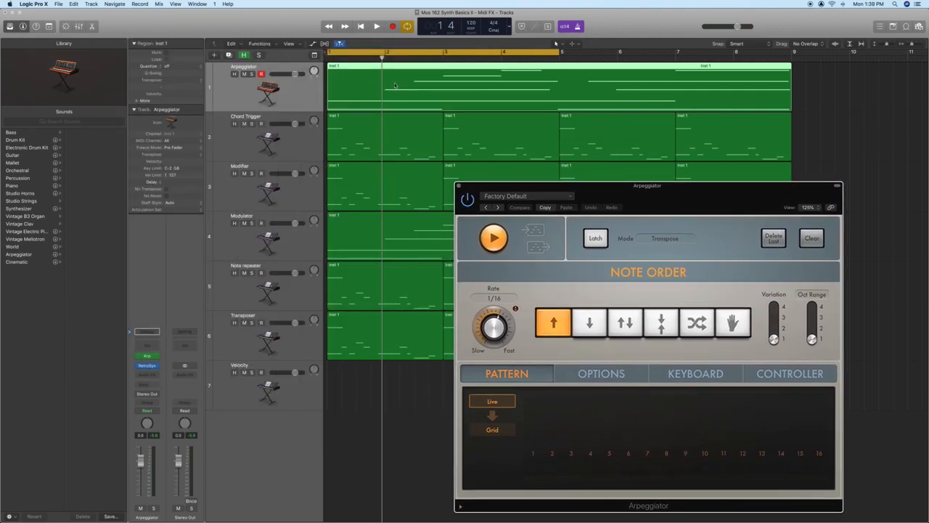
- Extend the cycle range to bar 9 and play back the Arpeggiator track soloed
drag(561, 52, 794, 54)
key(space)
drag(664, 191, 635, 129)
key(s)
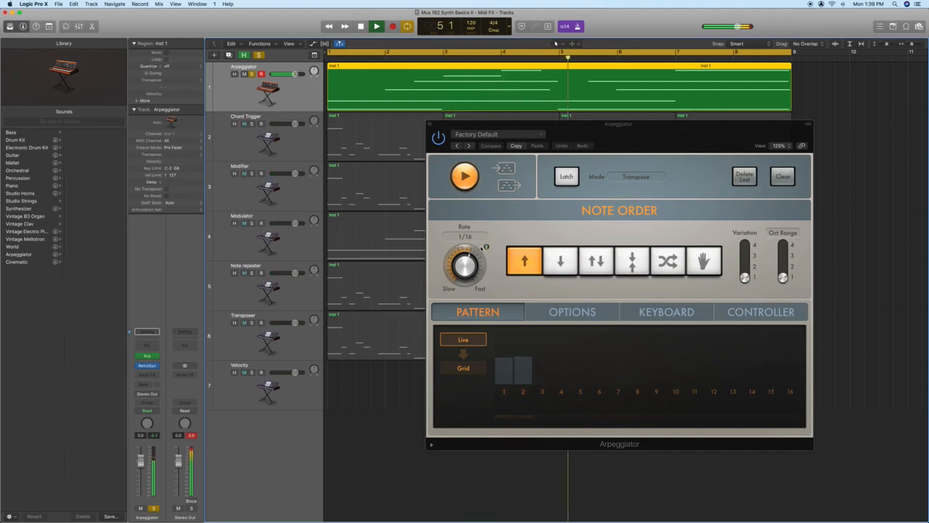
key(space)
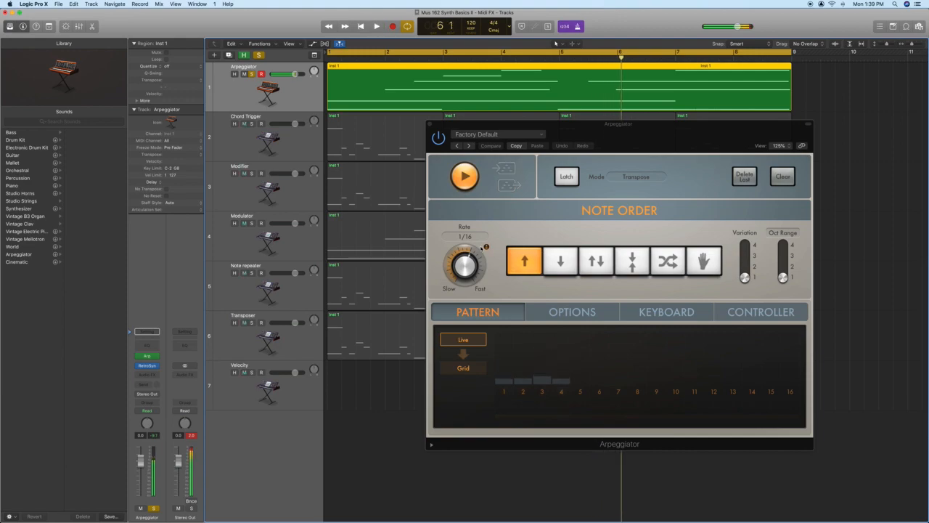
- Try arpeggiator rates of 1/16 triplet, 1/32 dotted and 1/8, and slow the rate to 1/4 during playback
click(483, 251)
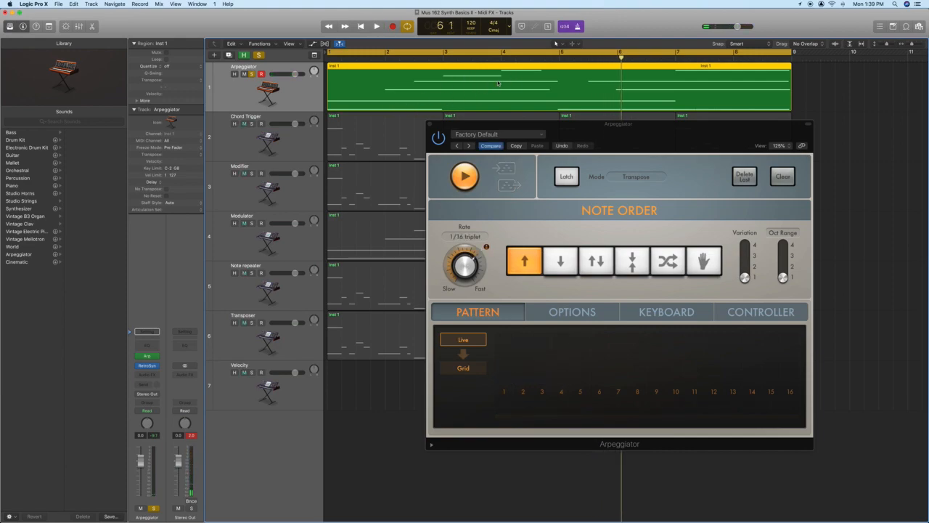
click(457, 280)
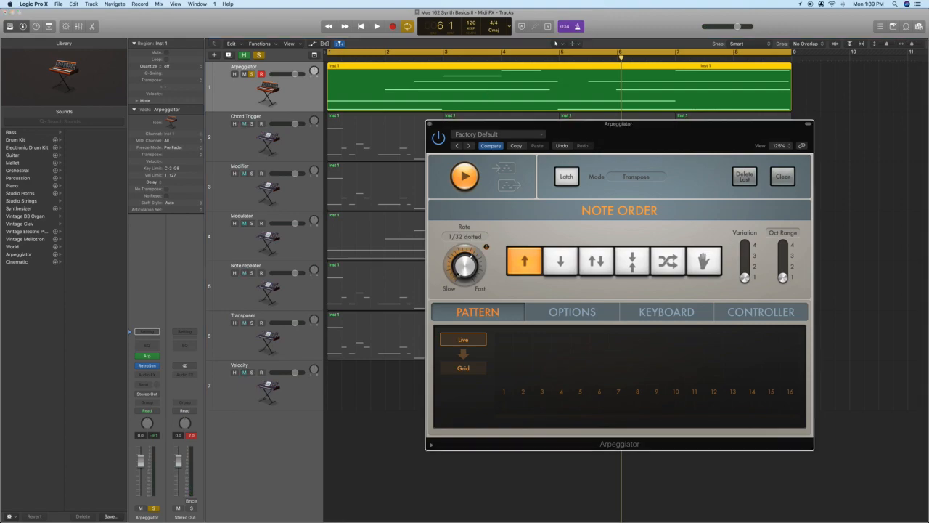
drag(457, 280, 458, 295)
key(space)
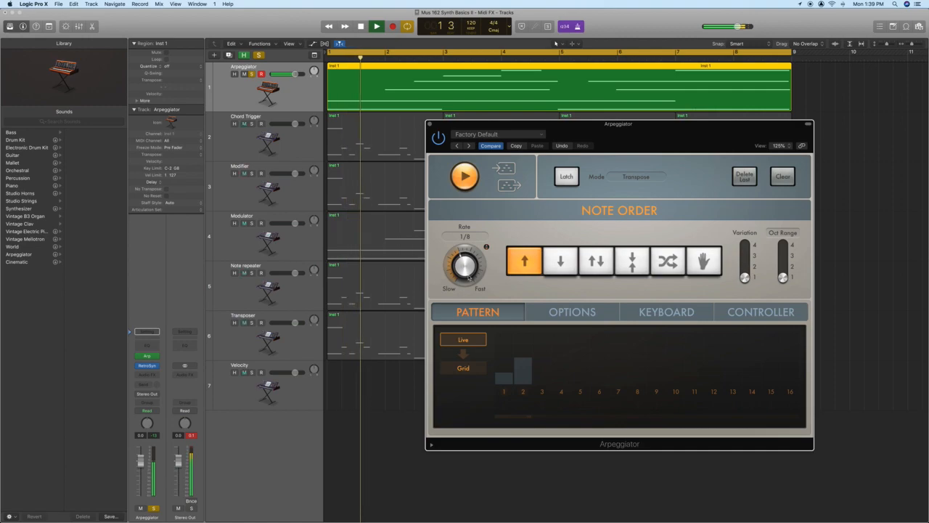
mouse_move(463, 269)
mouse_down()
mouse_move(464, 255)
mouse_move(466, 283)
mouse_up()
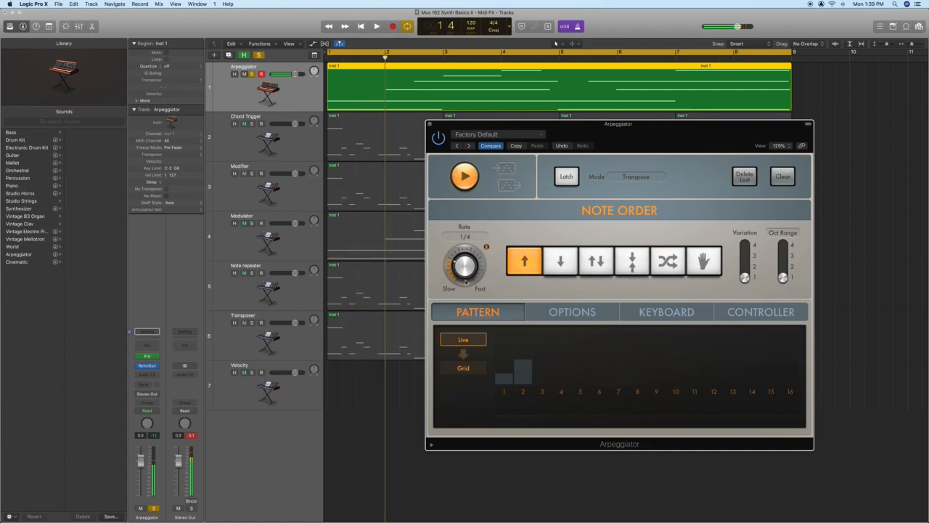
- Set the arpeggiator's note order to descending and audition the pattern
click(560, 261)
key(space)
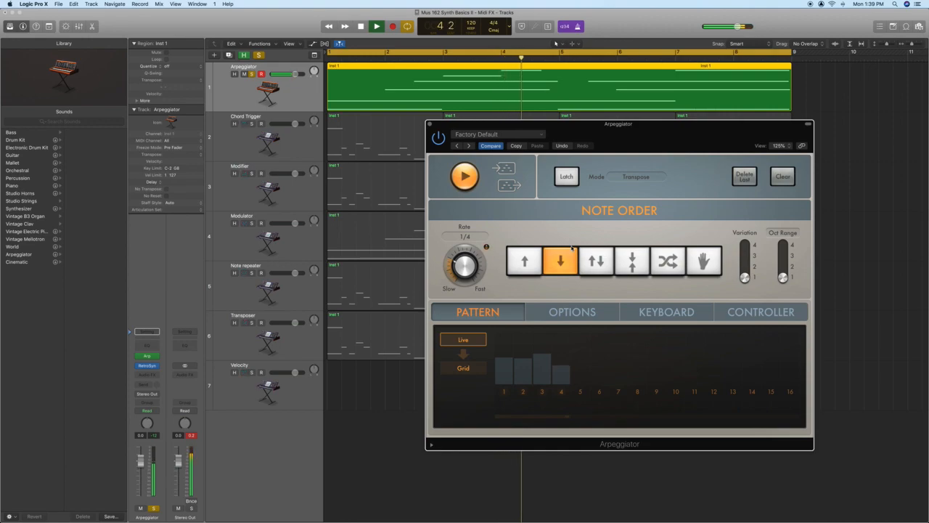
key(space)
- Cycle the note order through up/down and outside-in to as played, and audition it at a 1/8 rate
click(600, 272)
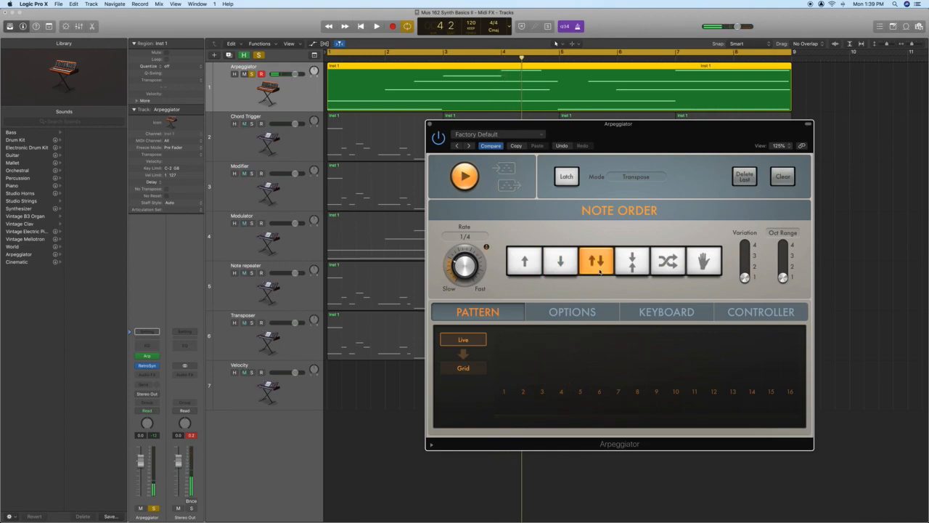
click(635, 269)
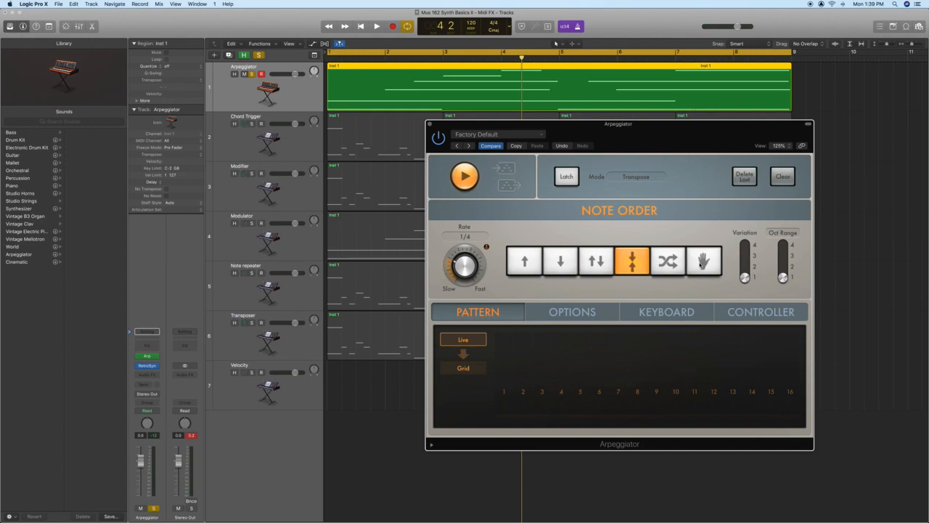
click(702, 265)
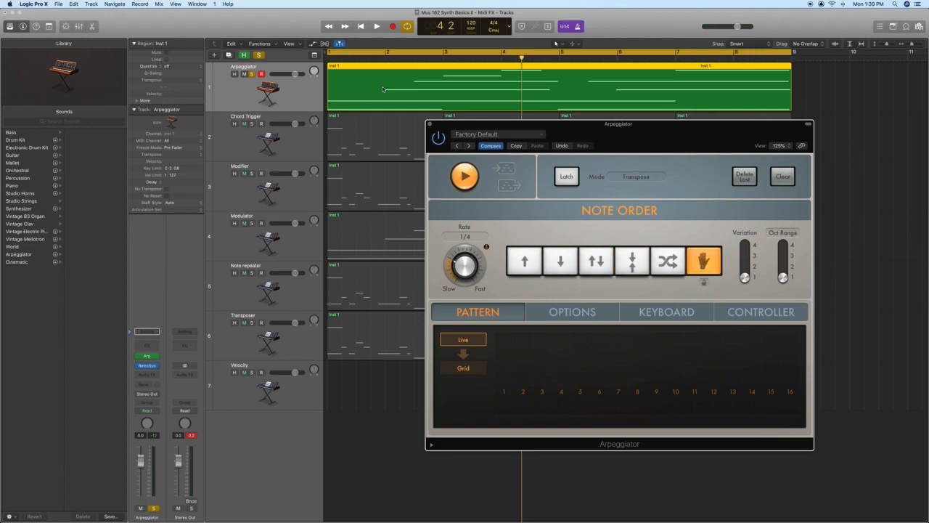
drag(465, 266, 465, 252)
key(space)
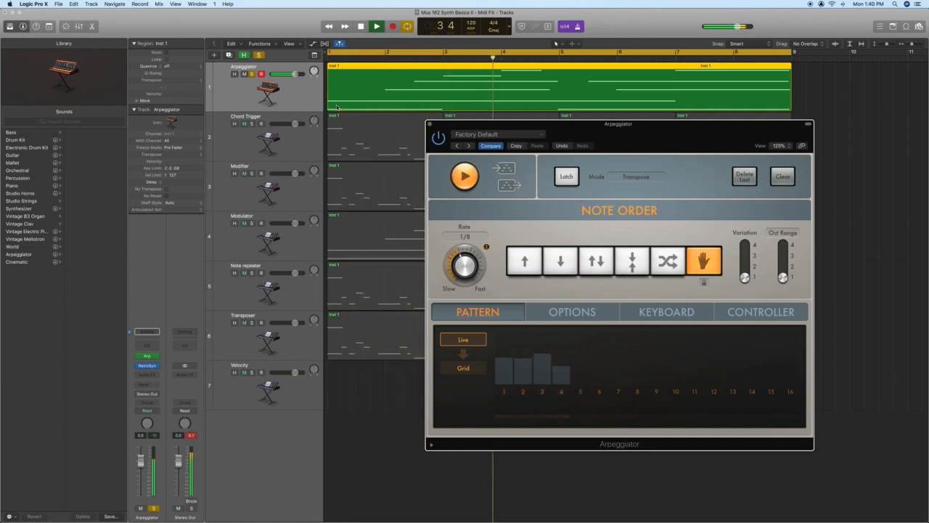
key(space)
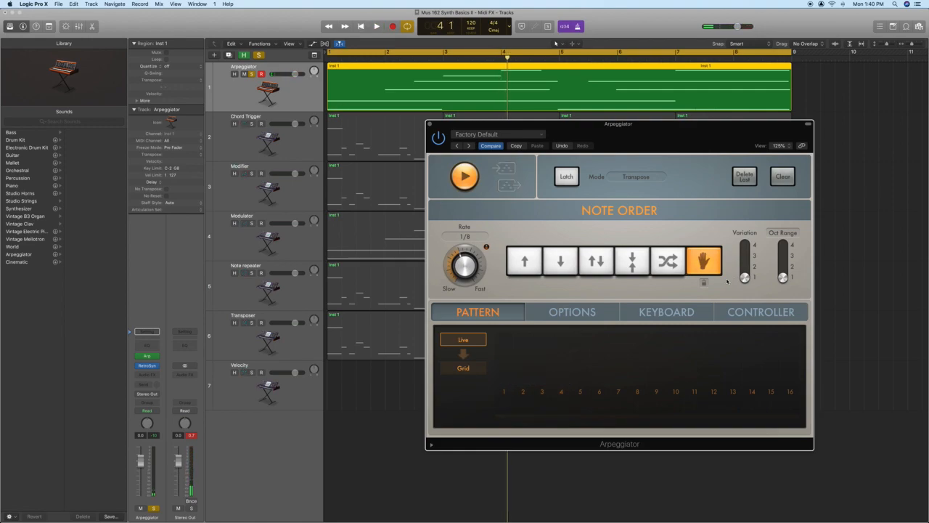
- Set the arpeggiator's variation to 4 and octave range to 3, and audition the pattern
drag(744, 276, 744, 245)
drag(782, 276, 782, 256)
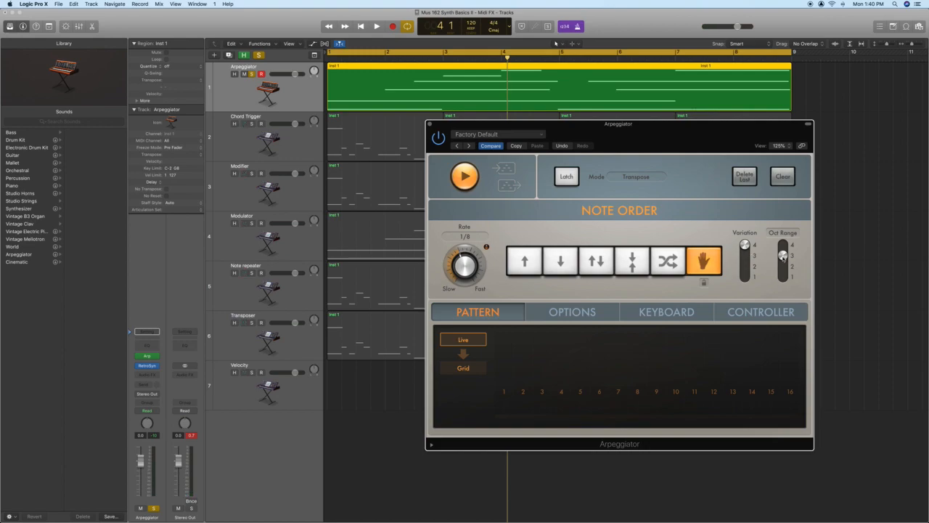
key(space)
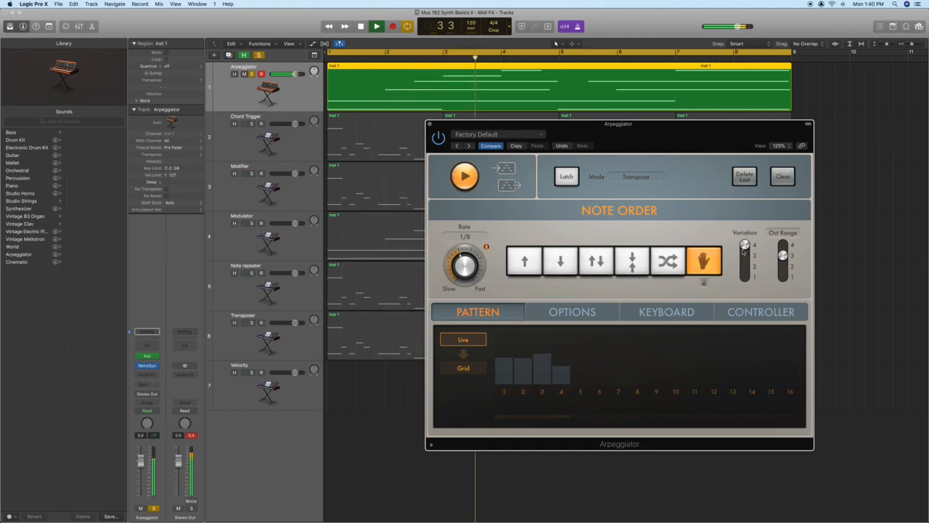
key(space)
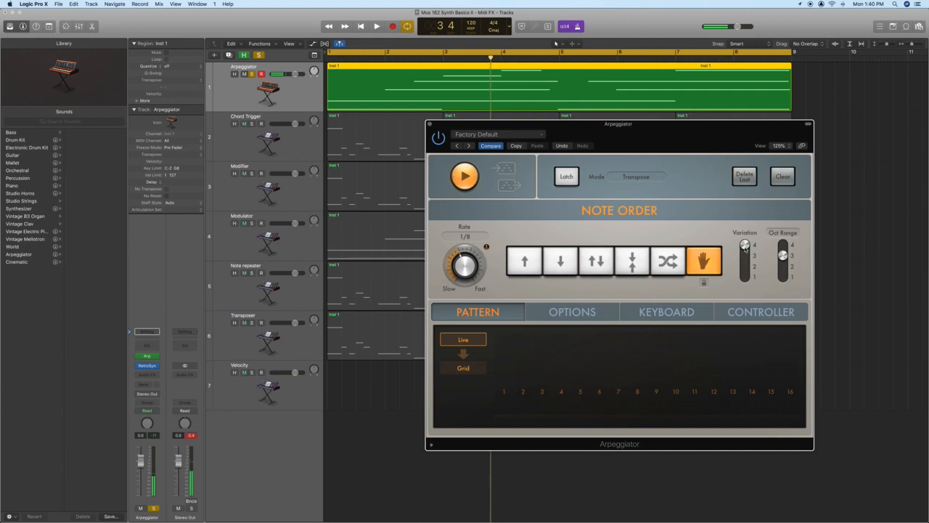
- Examine the arpeggiator's Keyboard and Options settings, and close its window
click(559, 313)
click(658, 310)
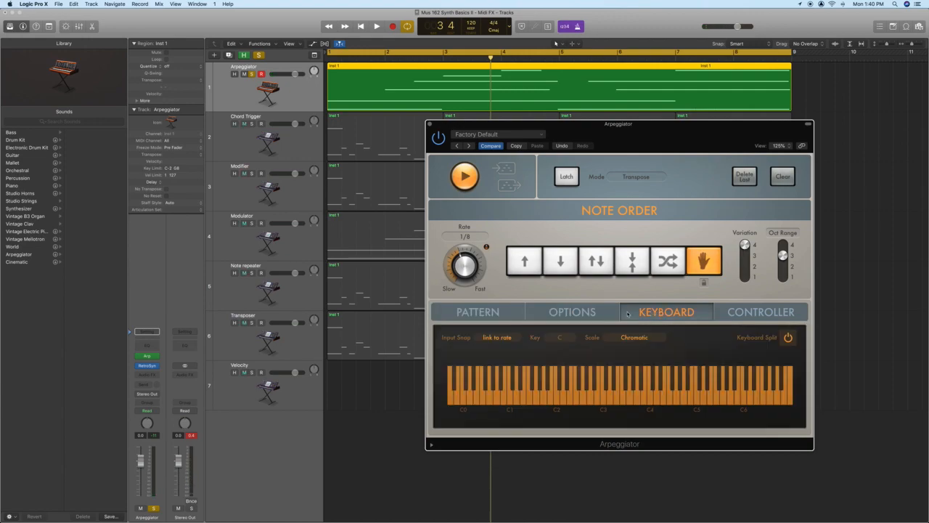
click(582, 311)
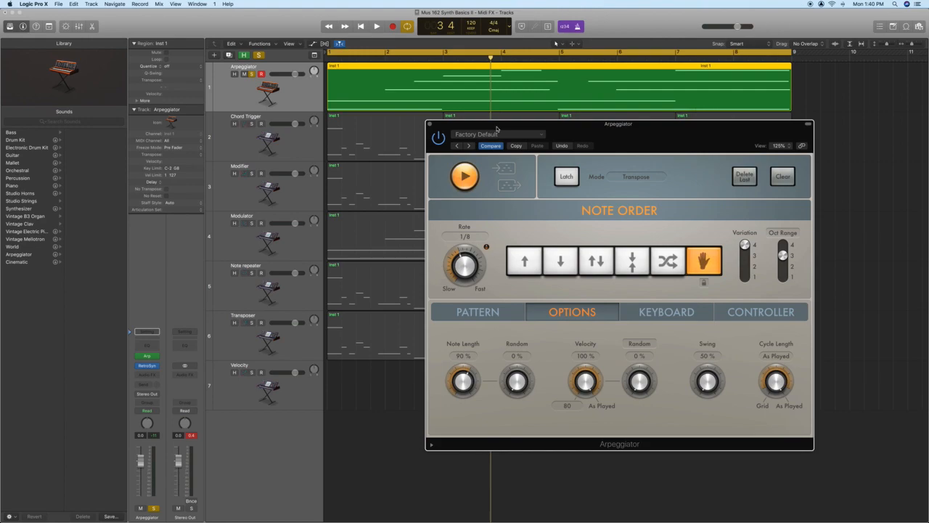
click(429, 124)
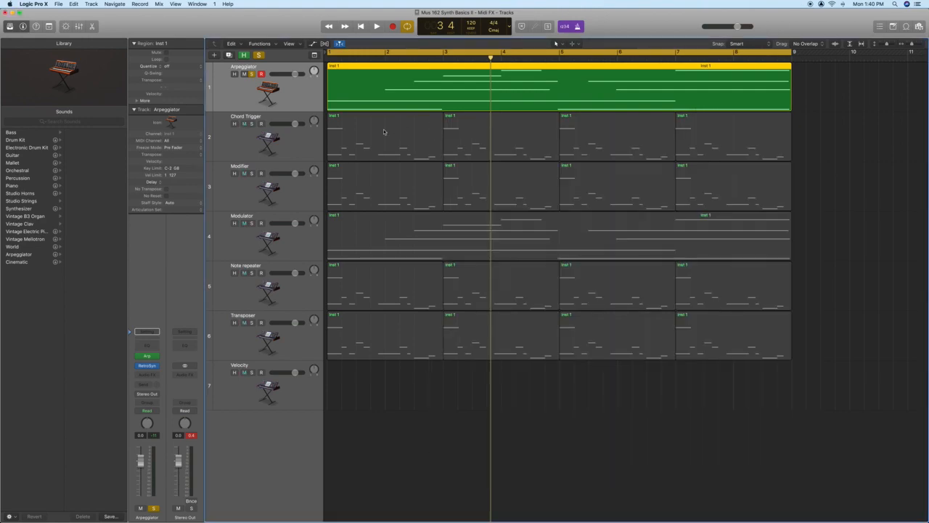
- Switch solo and record-enable from the Arpeggiator track to the Chord Trigger track, and open its Chord Trigger effect clear of the track headers
click(252, 74)
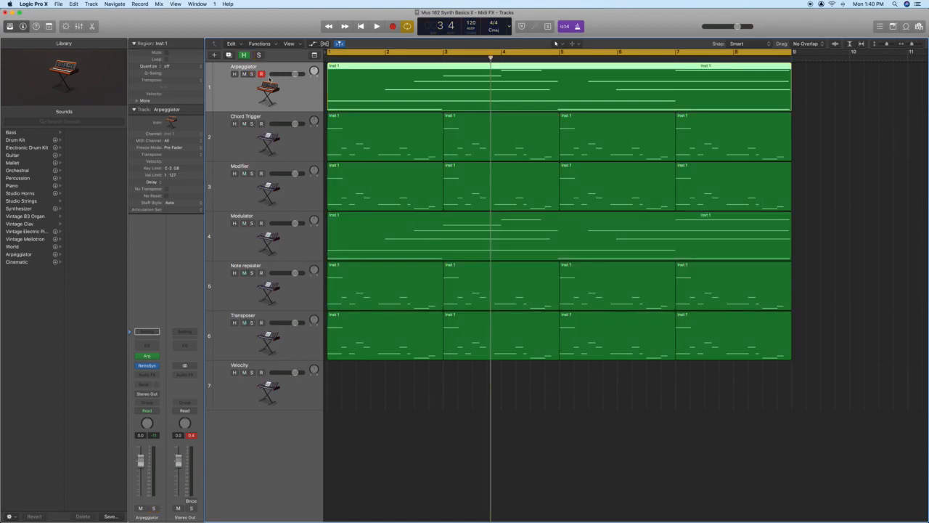
click(261, 124)
click(252, 124)
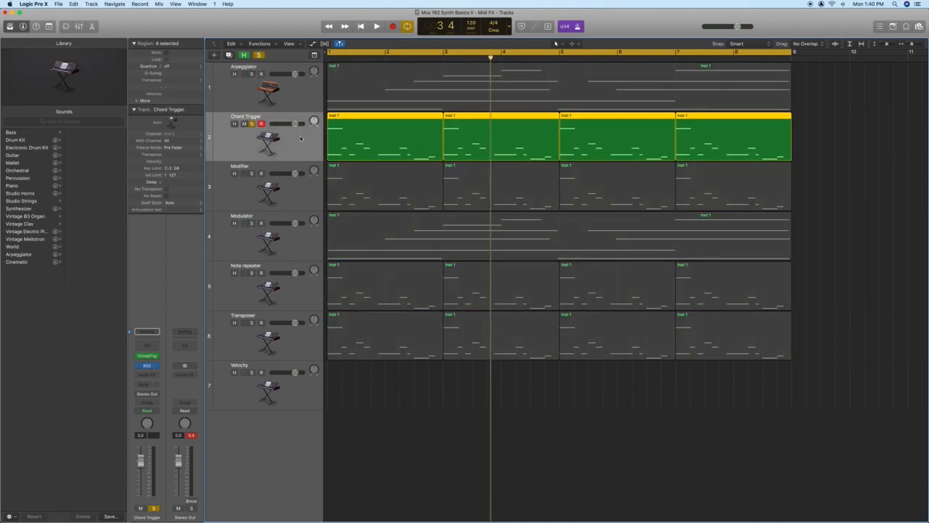
click(149, 356)
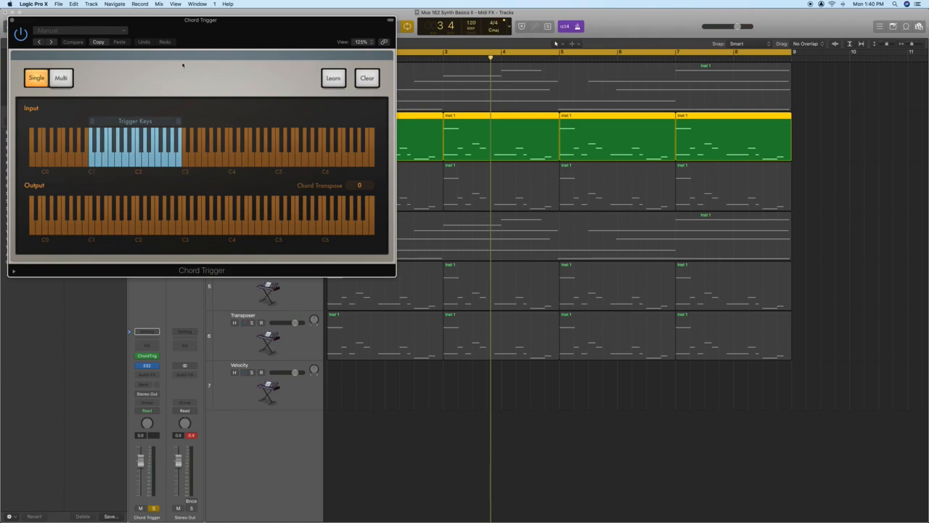
drag(34, 22, 495, 72)
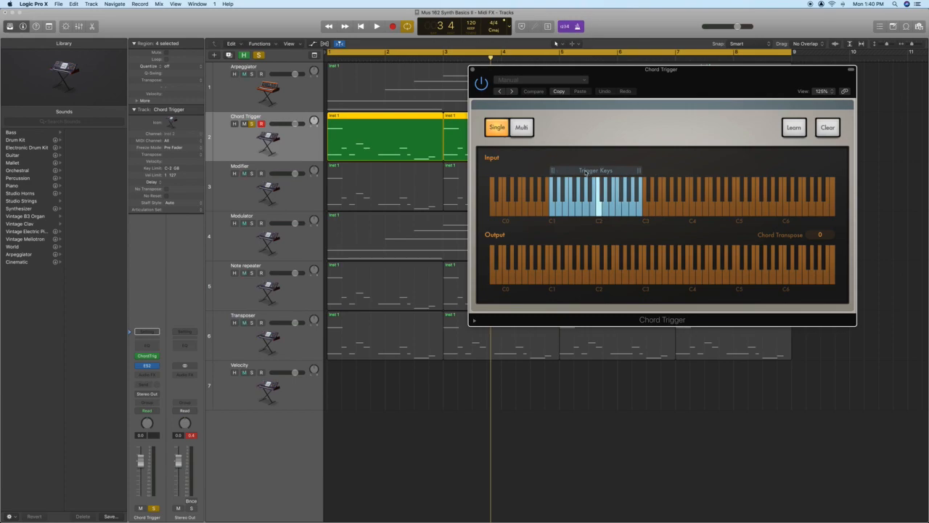
- Move the Chord Trigger's trigger key range up so that it spans C2 to C4
drag(579, 174, 625, 174)
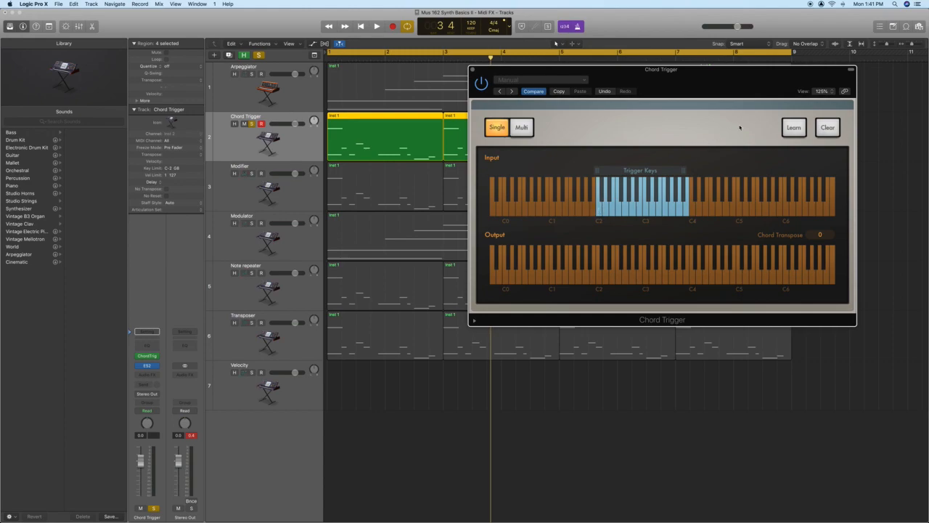
click(794, 129)
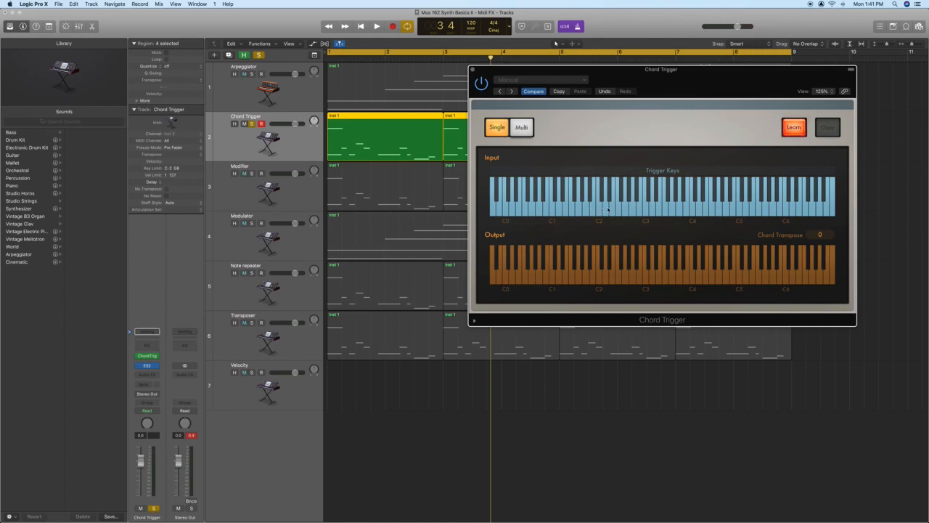
click(600, 210)
click(600, 209)
click(826, 128)
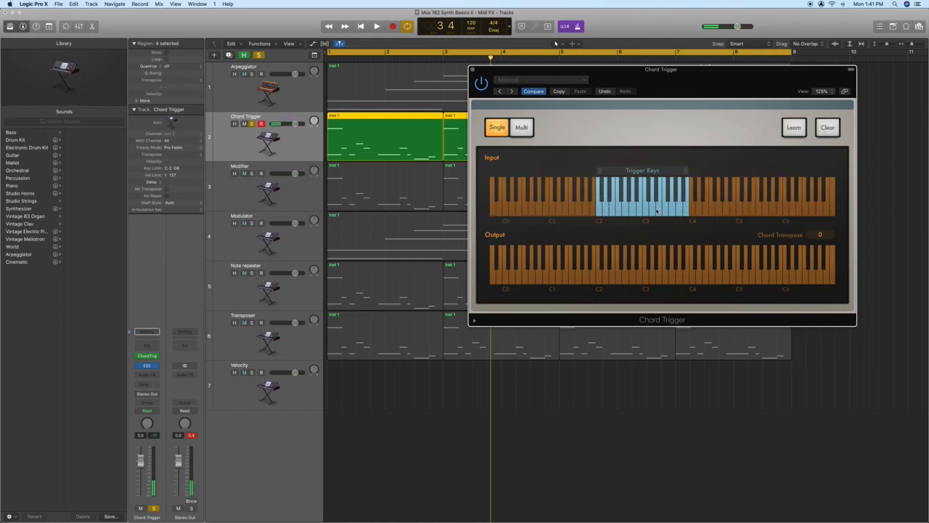
- Learn a chord containing C2 and G2 from the C2 trigger key, and audition it on D2
click(794, 128)
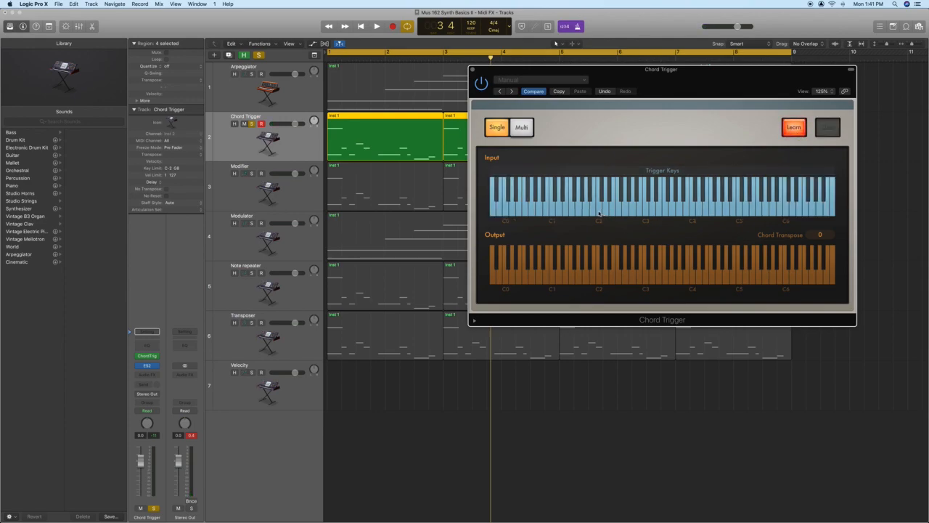
click(599, 212)
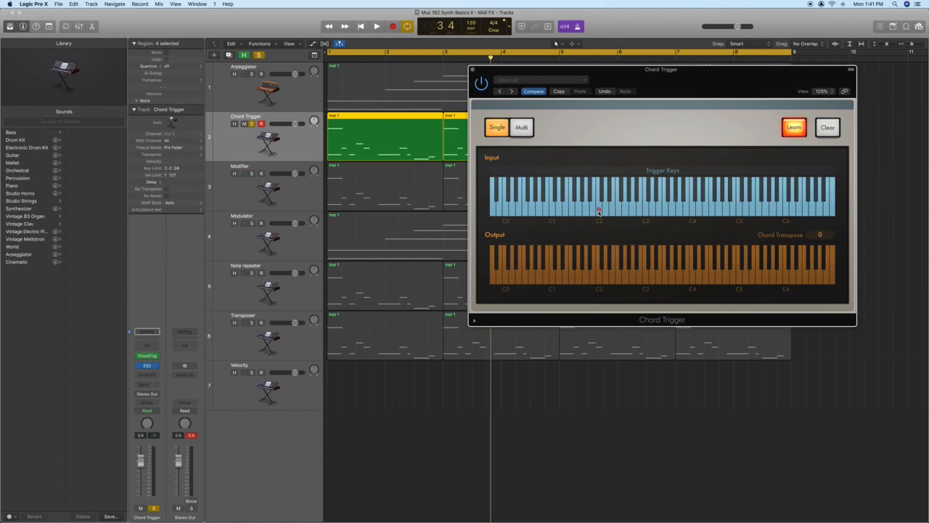
click(599, 280)
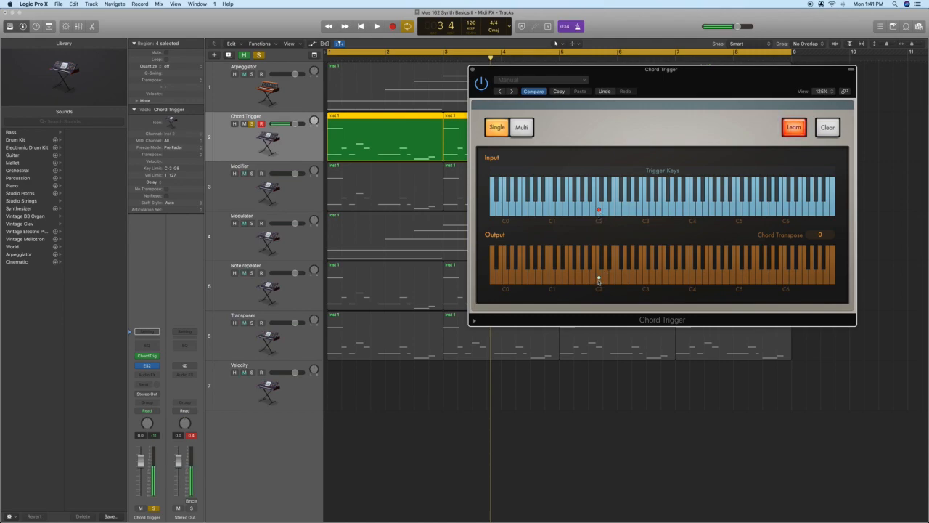
click(626, 279)
click(794, 128)
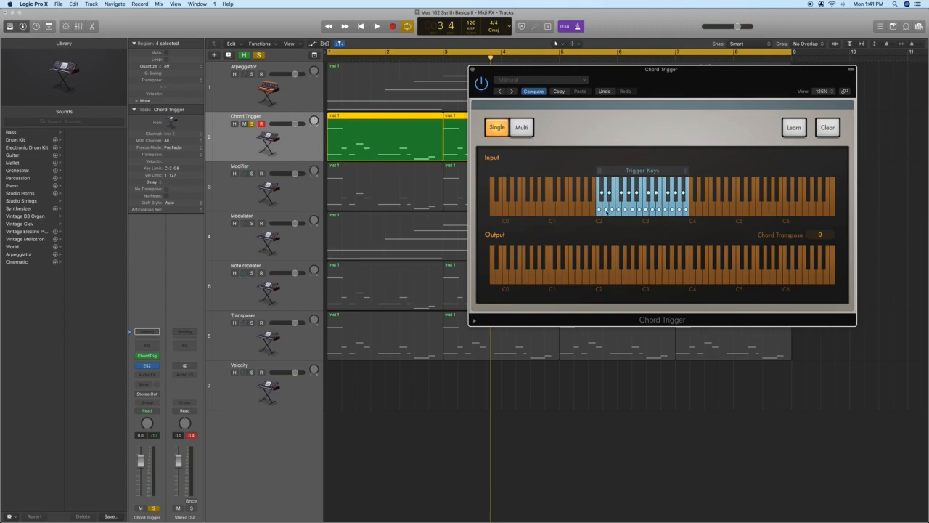
click(605, 210)
click(606, 210)
- Relearn the single chord on the C2 trigger key with the notes C2, E2 and G2
click(795, 128)
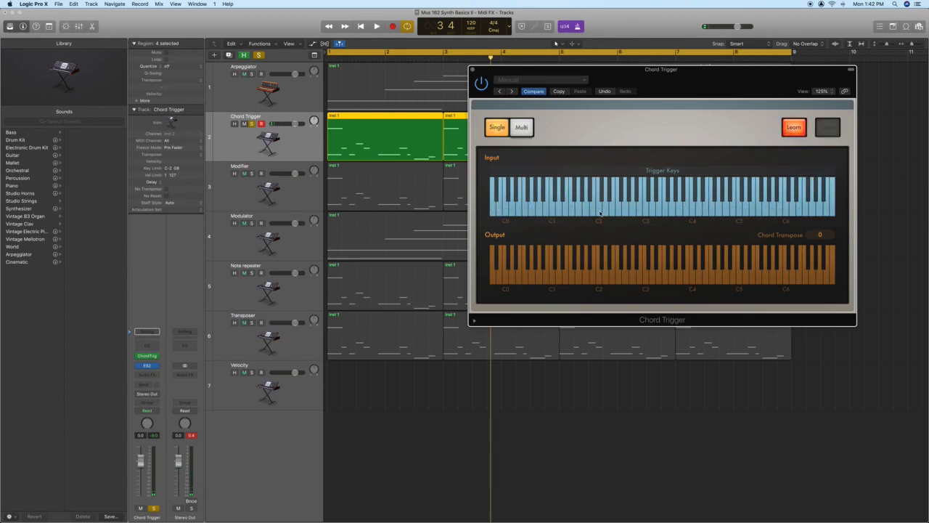
click(612, 278)
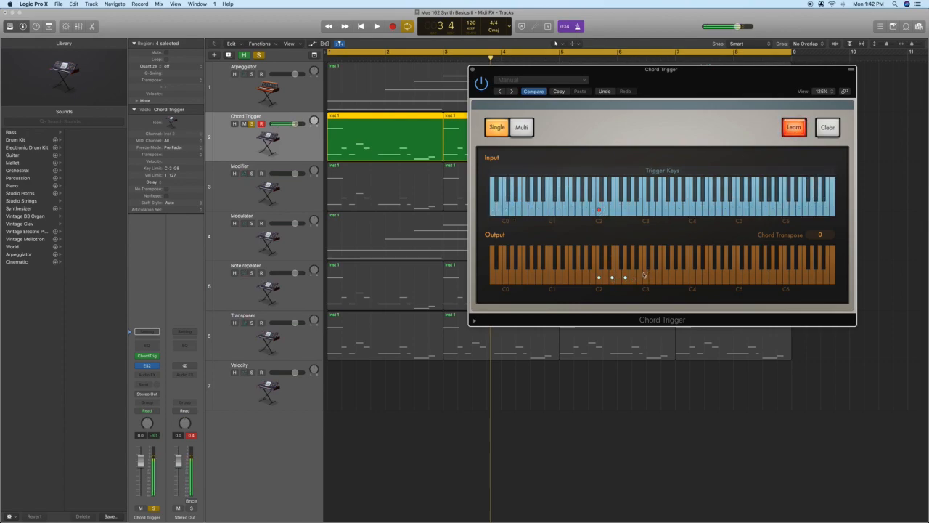
click(789, 127)
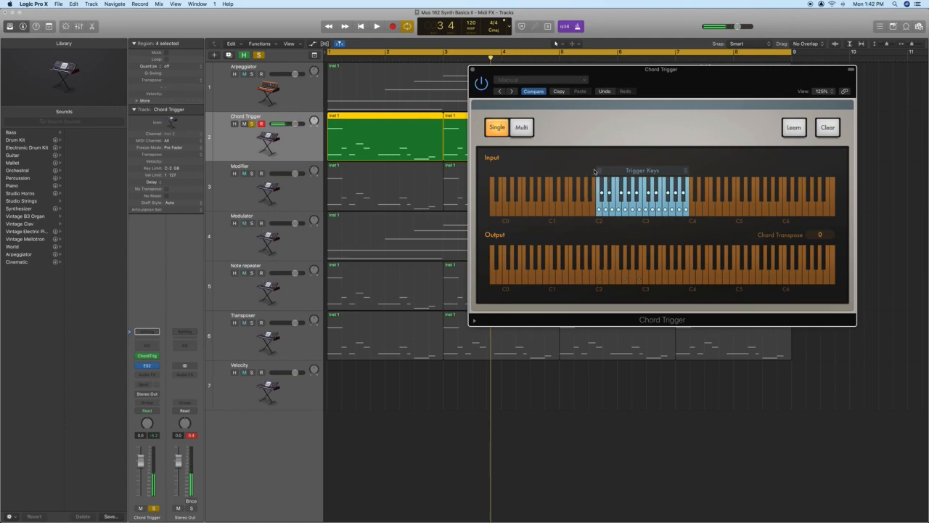
- Stretch the trigger key range in both directions, and finish with it running from C2 to B5
drag(599, 171, 536, 171)
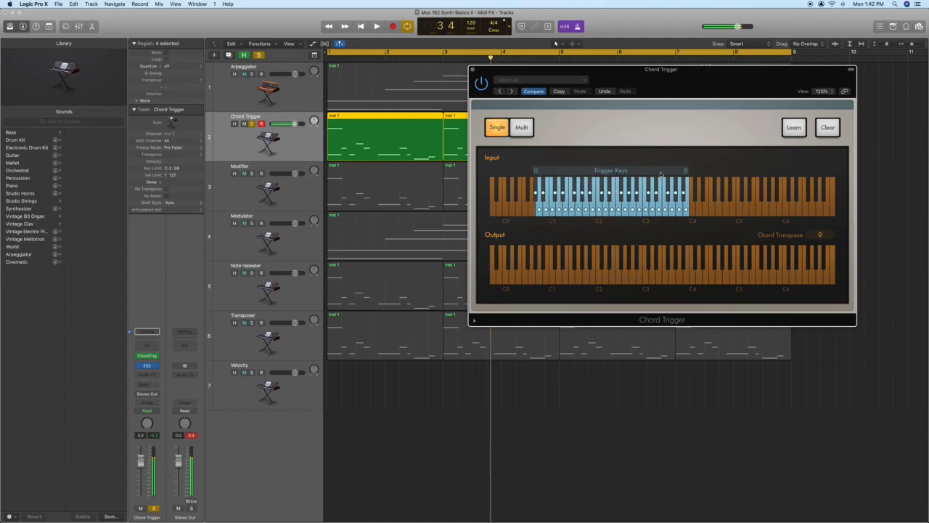
drag(686, 171, 782, 172)
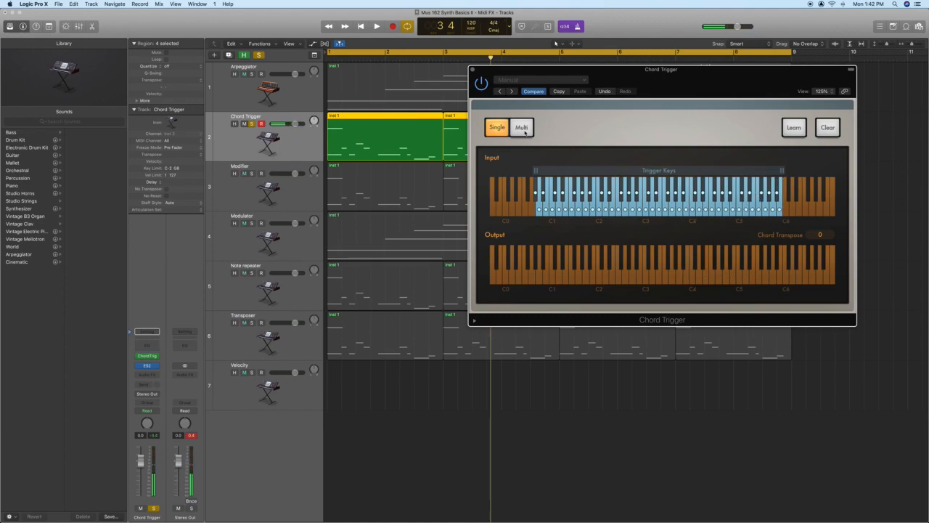
drag(536, 171, 596, 171)
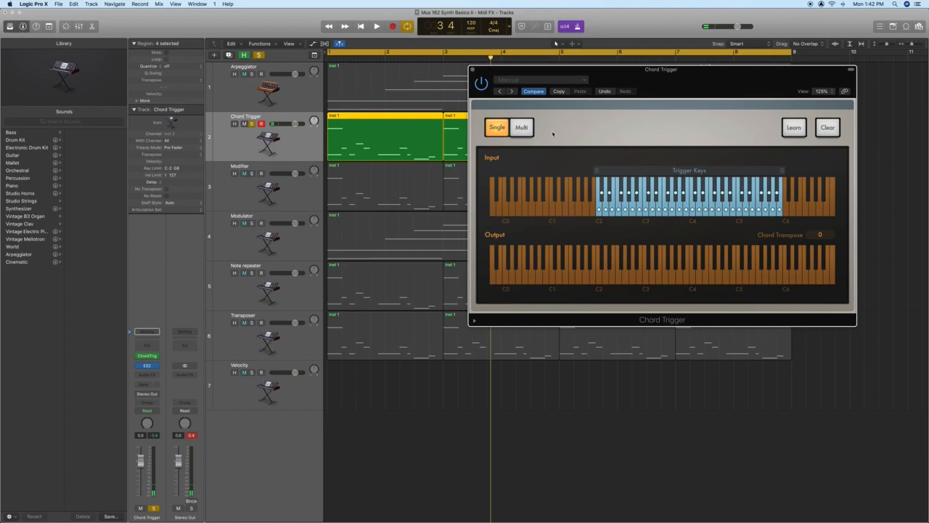
- In Multi mode, shift the trigger range to start at C2 and teach the C2 key a chord containing C2 and E2
click(520, 127)
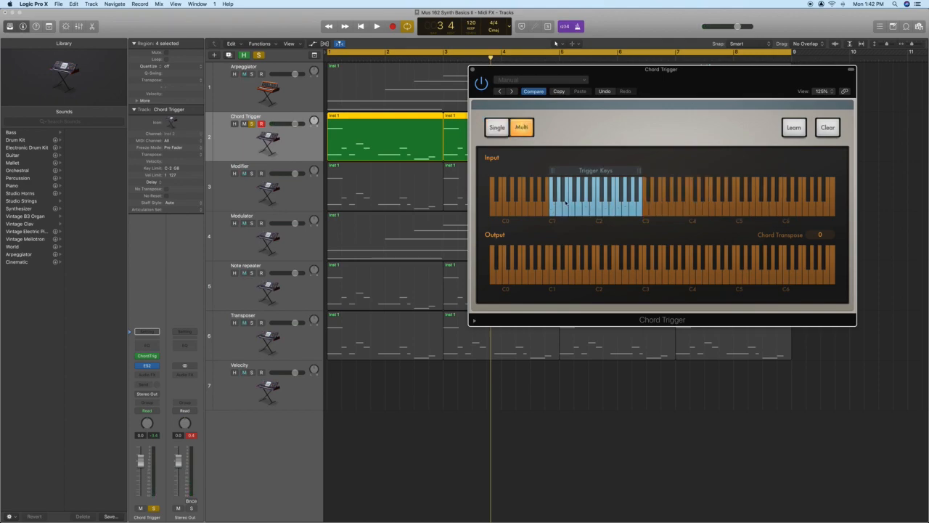
drag(557, 179, 599, 185)
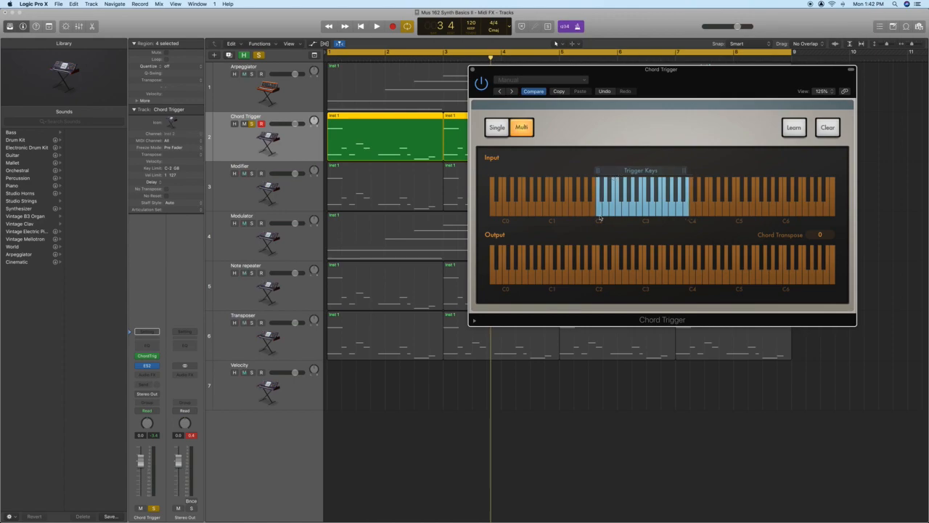
click(794, 127)
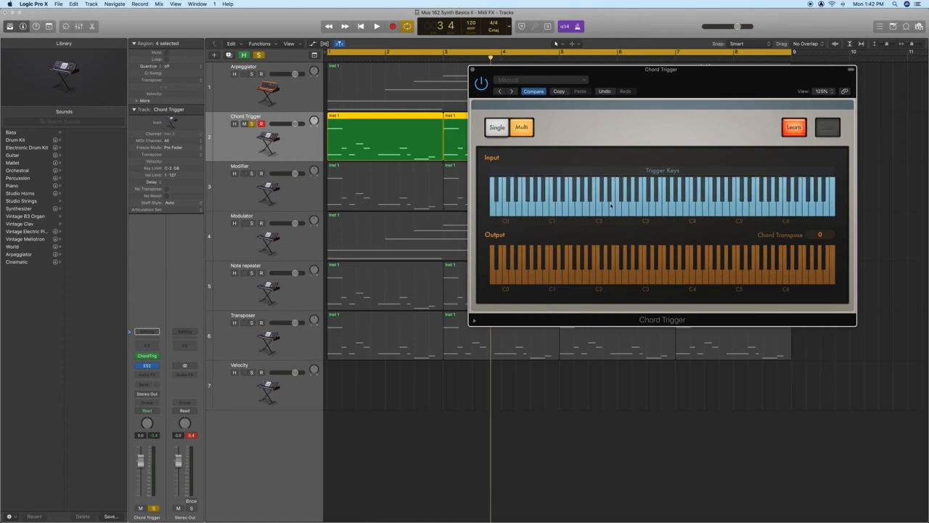
click(598, 212)
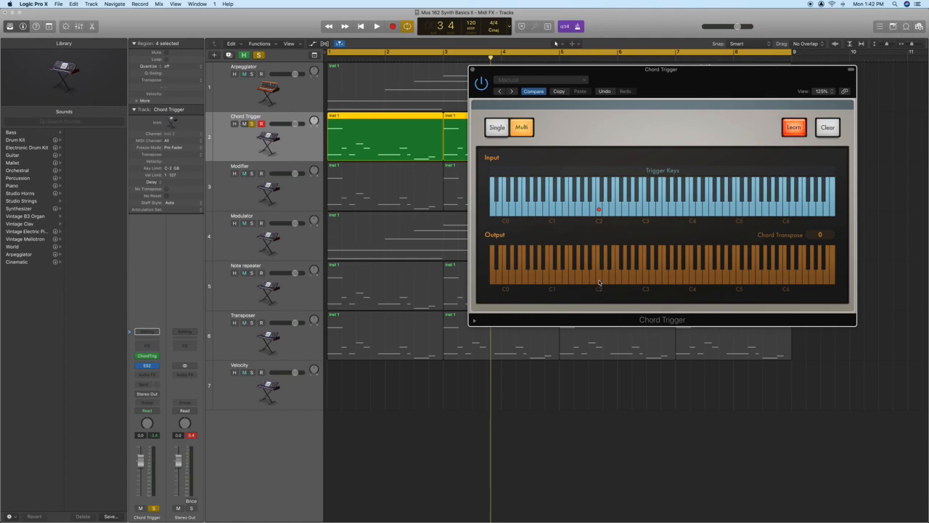
click(599, 279)
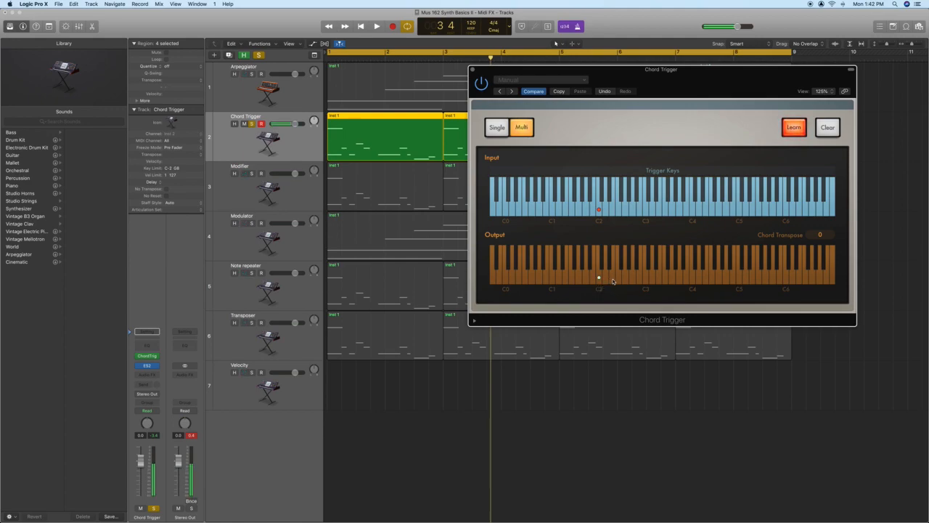
click(612, 279)
click(577, 279)
click(794, 129)
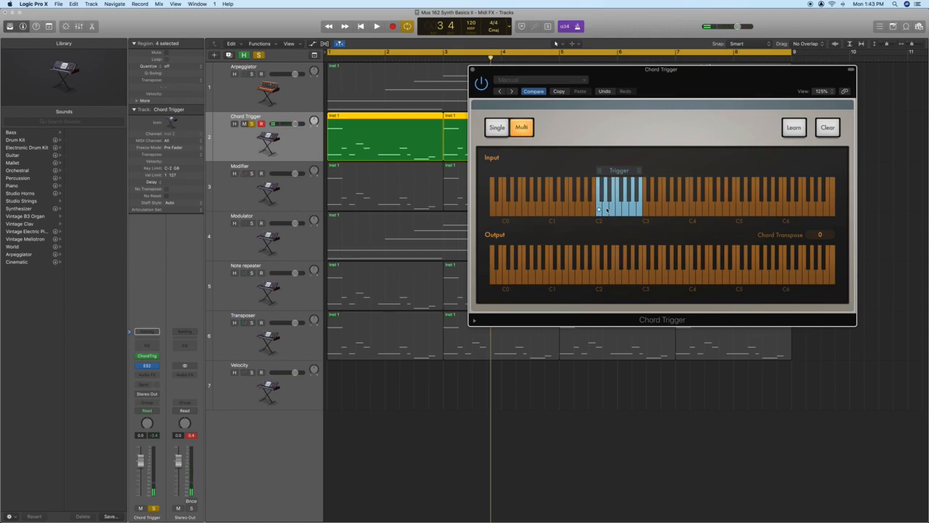
- Teach the D2 trigger key a four-note chord of D2, F2, A2 and C3
click(788, 129)
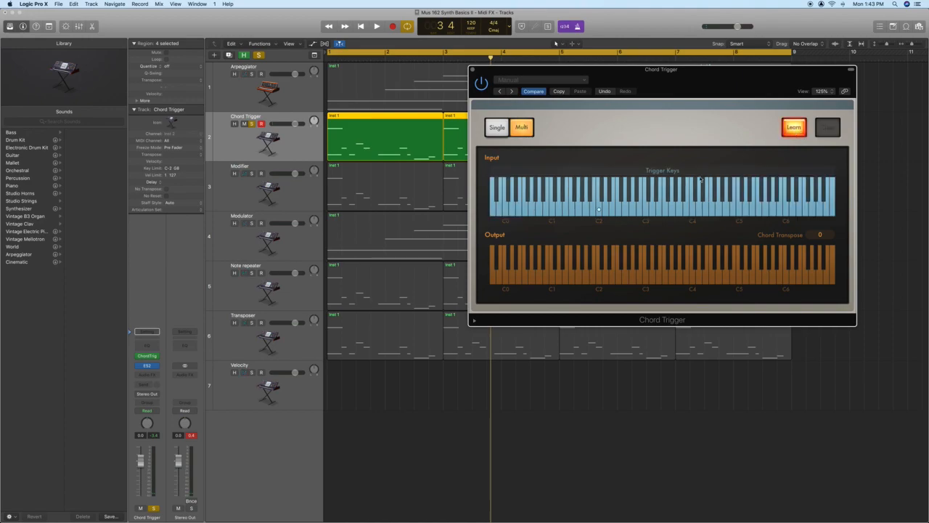
click(606, 210)
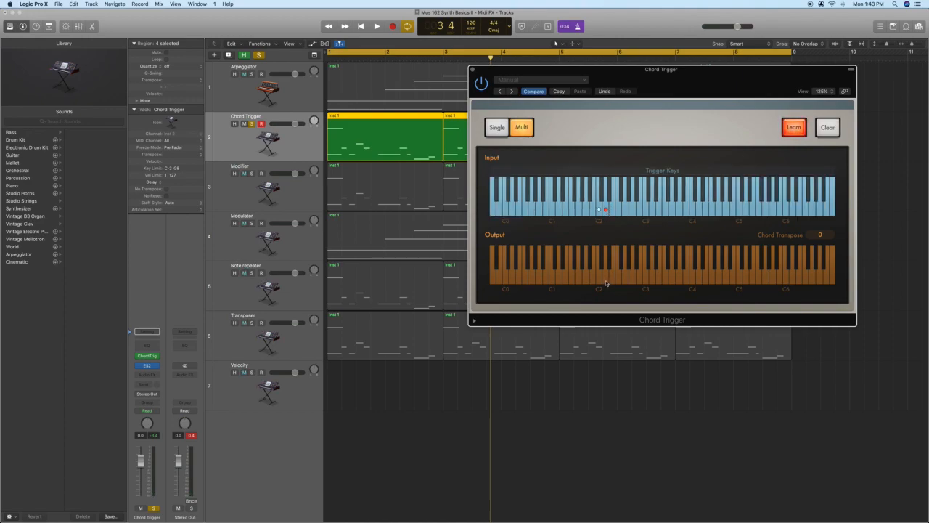
click(606, 278)
click(620, 278)
click(633, 278)
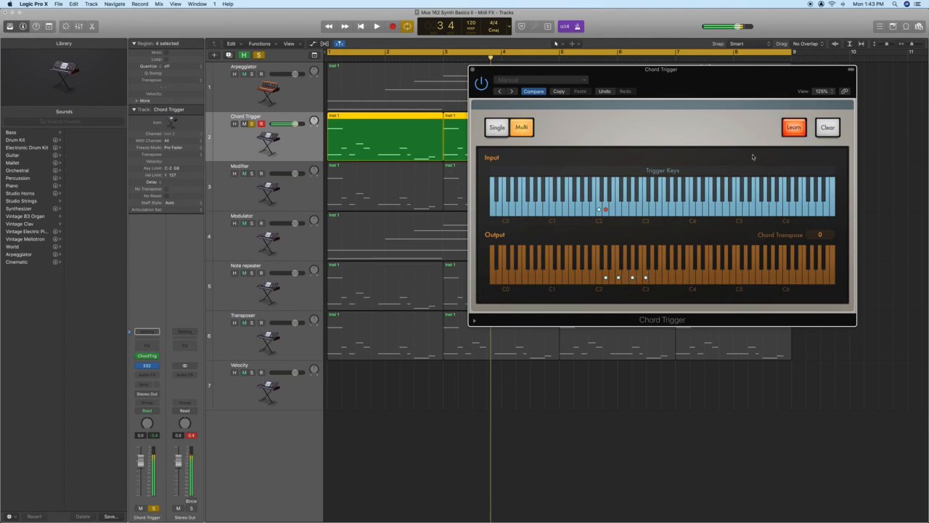
click(799, 130)
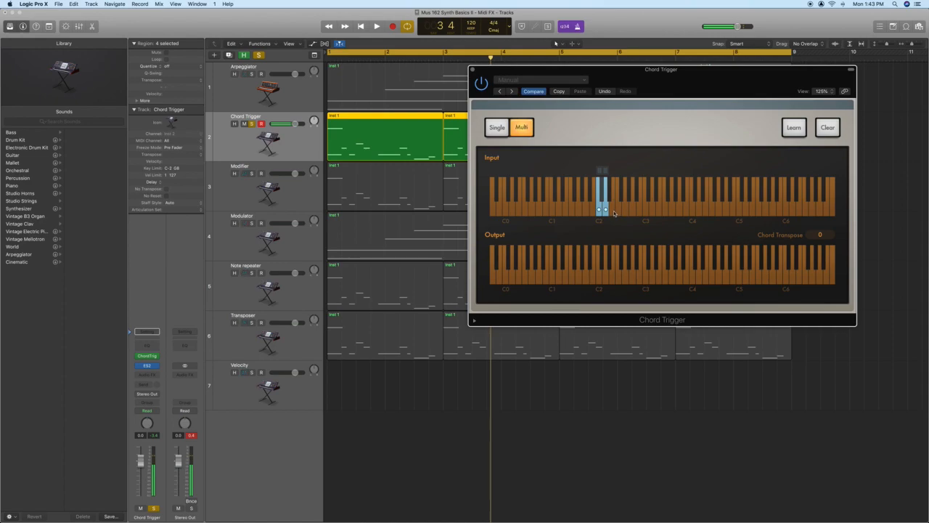
- Teach the E2 trigger key a chord built on E2, and close the Chord Trigger in Single mode
click(791, 128)
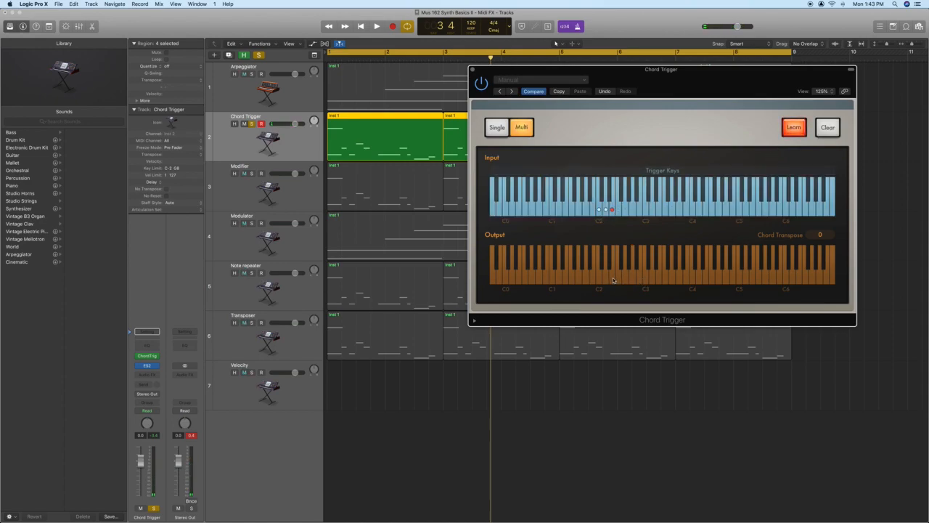
click(612, 278)
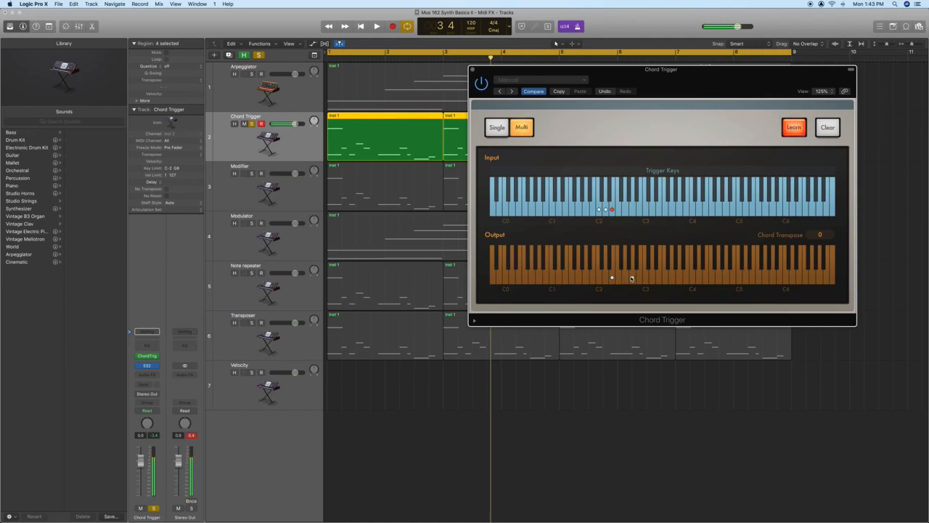
click(637, 265)
click(799, 131)
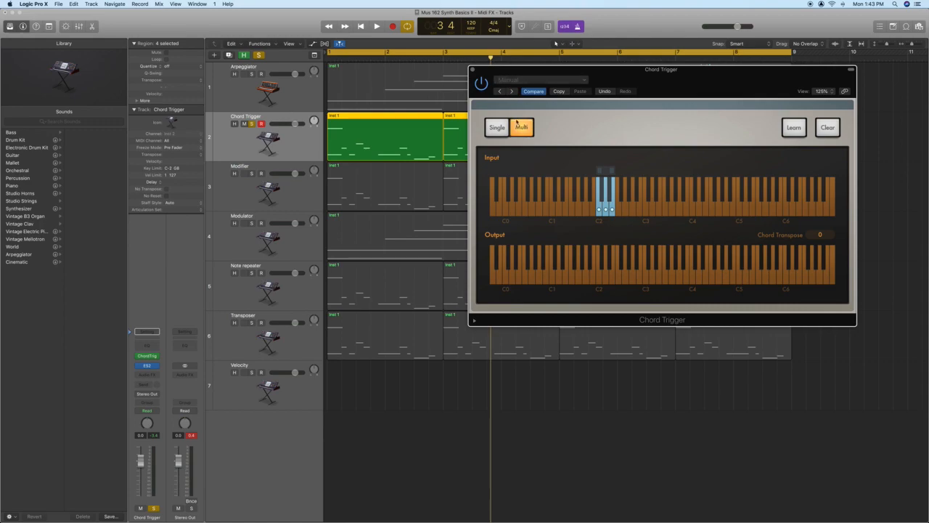
click(498, 128)
click(473, 69)
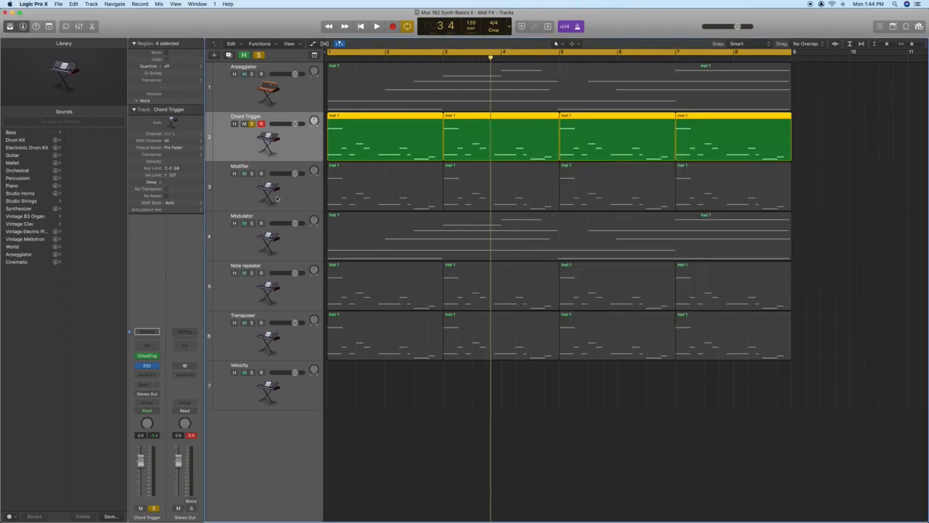
- Select the Modifier track and open its Modifier effect clear of the track headers
click(302, 197)
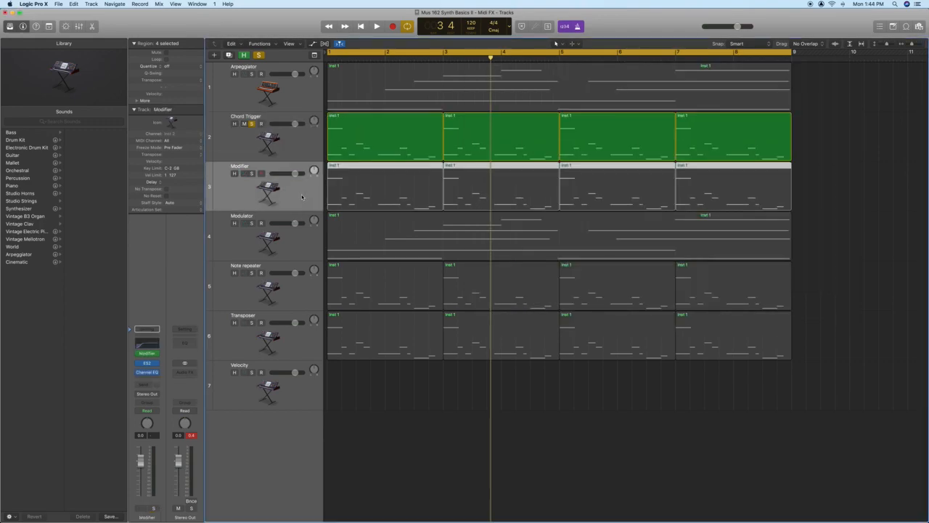
click(148, 353)
drag(135, 16, 633, 62)
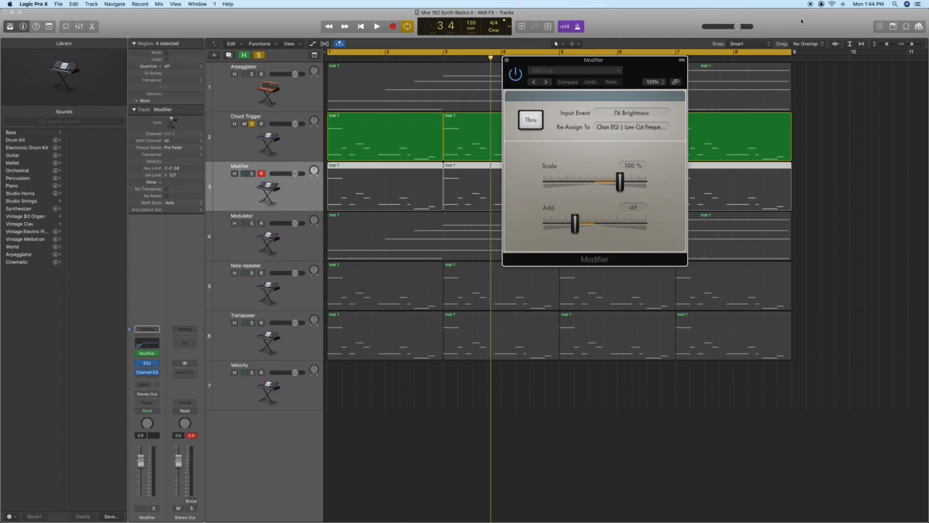
- Shrink the Logic Pro window and place a reduced Photo Booth window beside it
drag(927, 520, 571, 488)
click(697, 12)
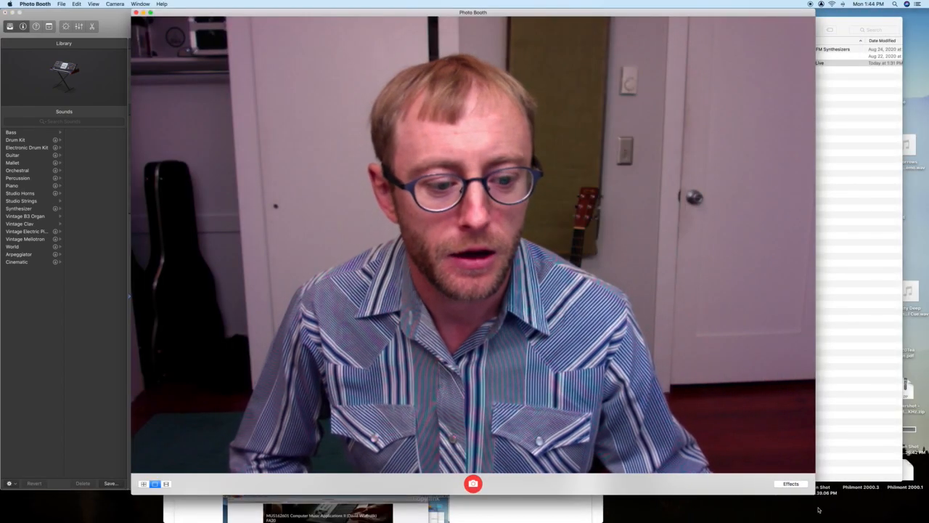
drag(815, 495, 445, 326)
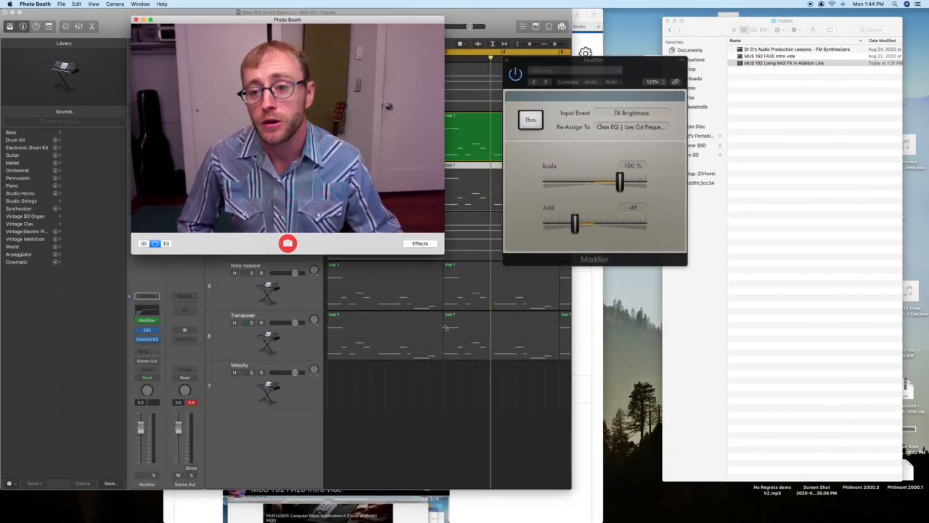
drag(278, 20, 735, 271)
- Replace the Modifier track's configured Modifier effect with a fresh instance and place its window above the Photo Booth view
drag(597, 62, 685, 28)
click(596, 27)
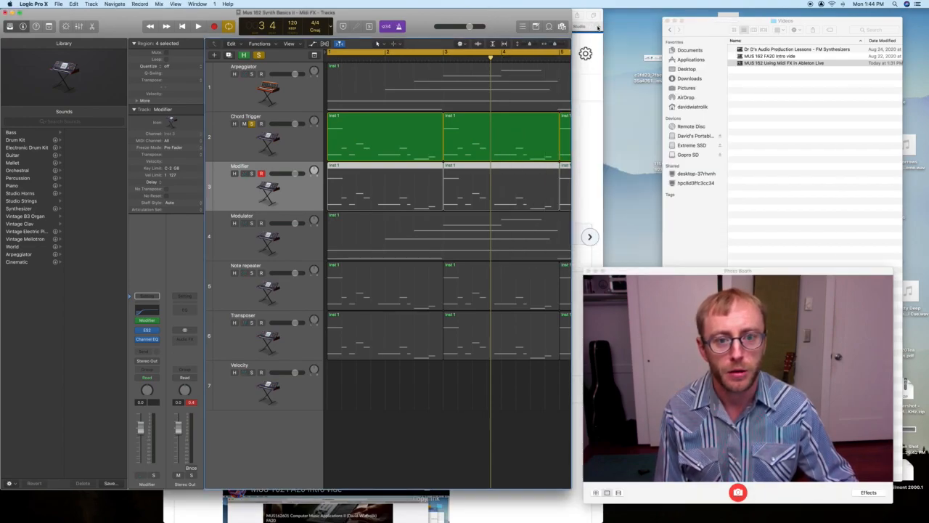
click(158, 324)
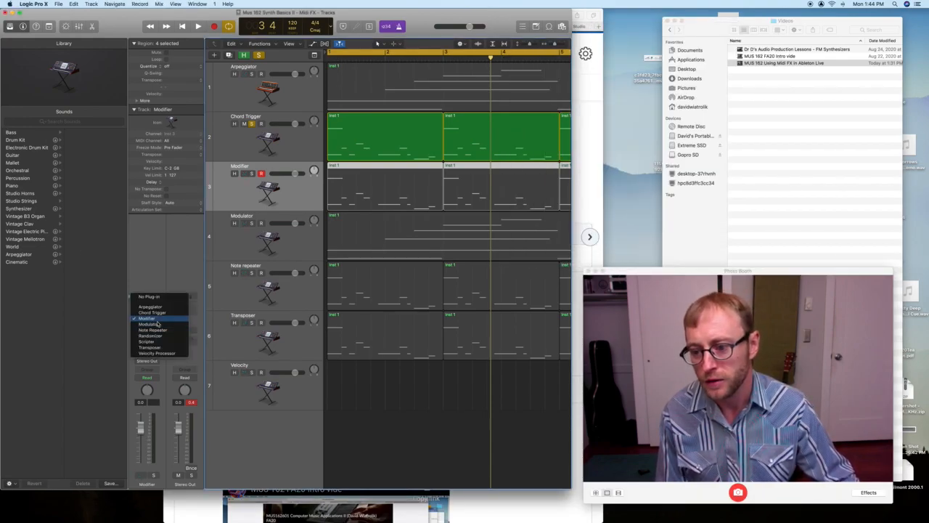
click(154, 302)
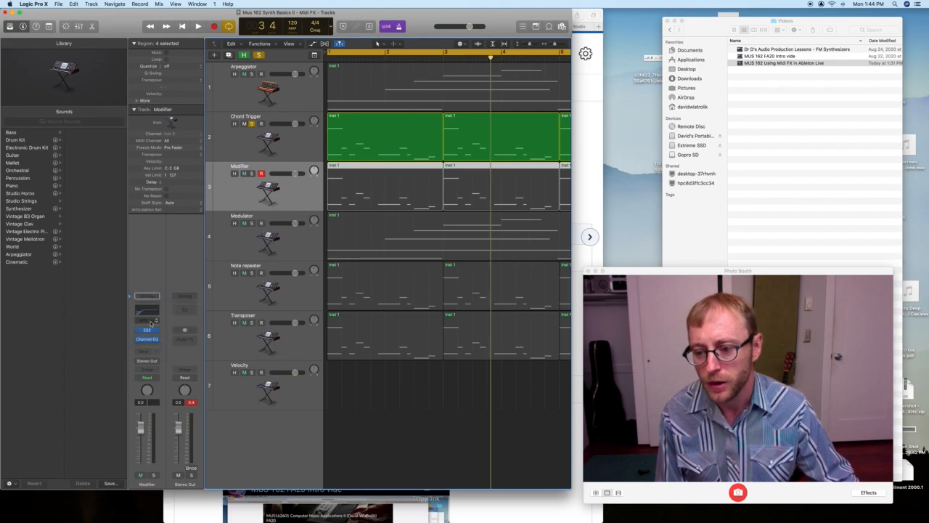
click(151, 323)
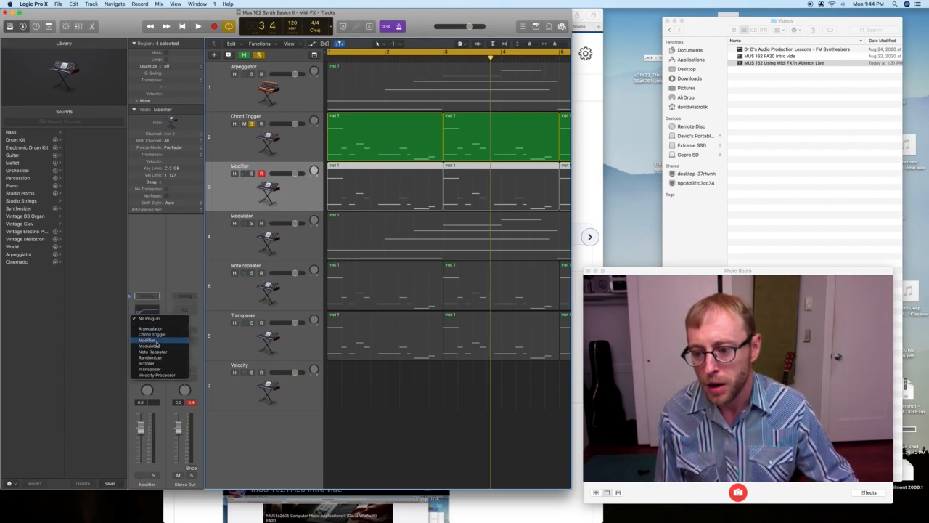
click(149, 340)
drag(143, 27, 736, 20)
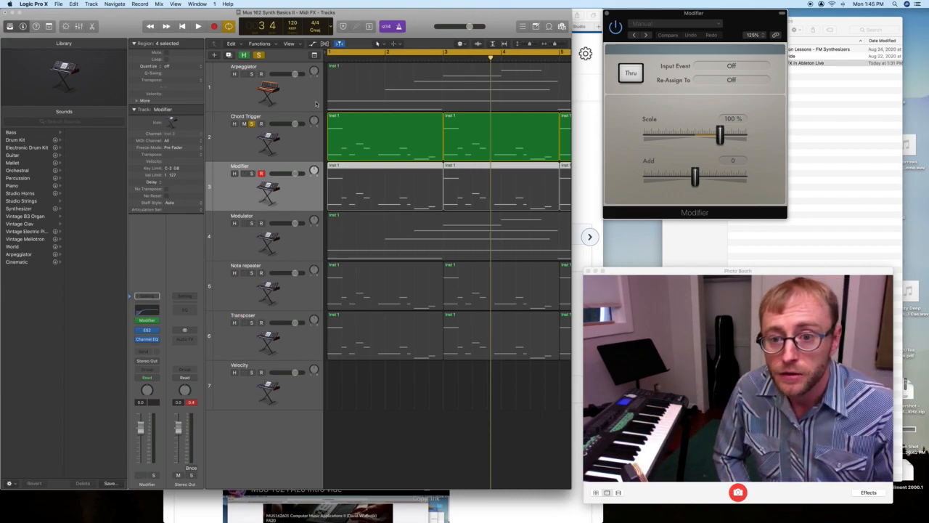
- Solo the Modifier track instead of the Chord Trigger track, and open its ES2 synth beside the Modifier effect
click(295, 199)
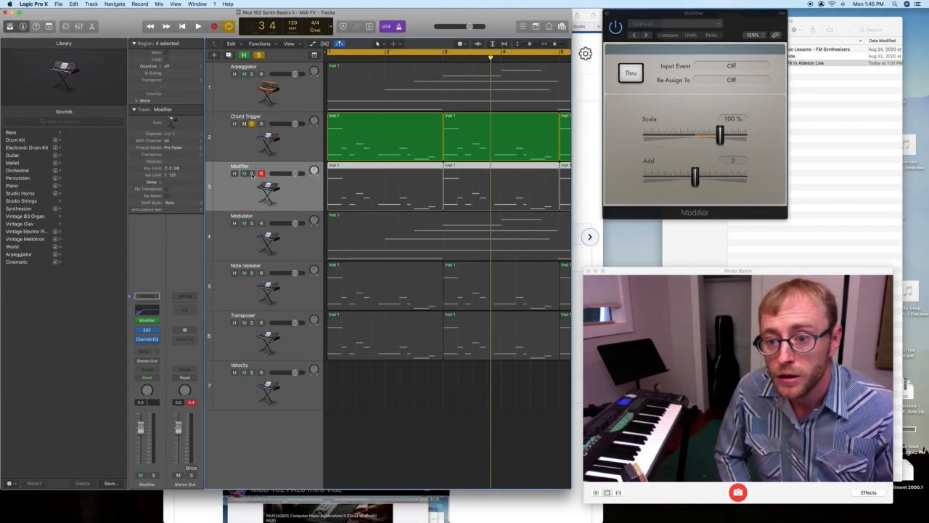
click(251, 174)
click(251, 124)
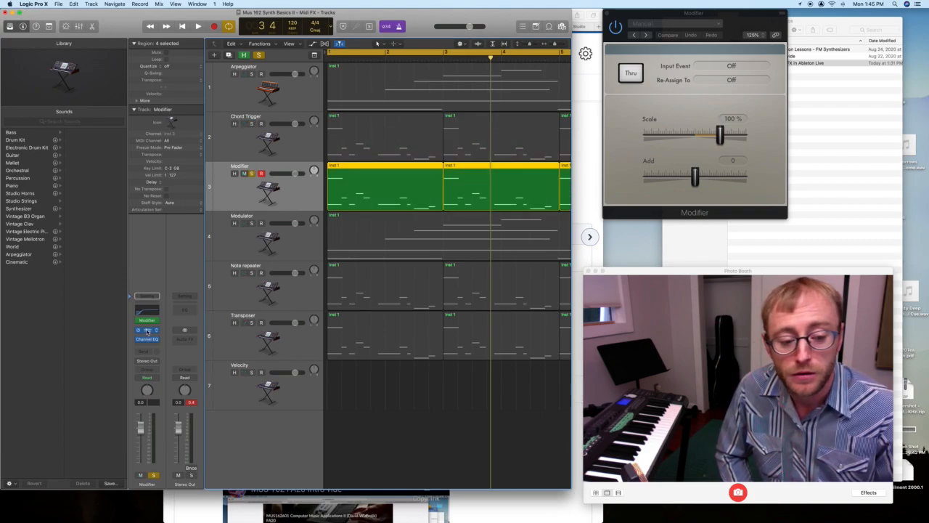
click(146, 331)
drag(210, 19, 290, 8)
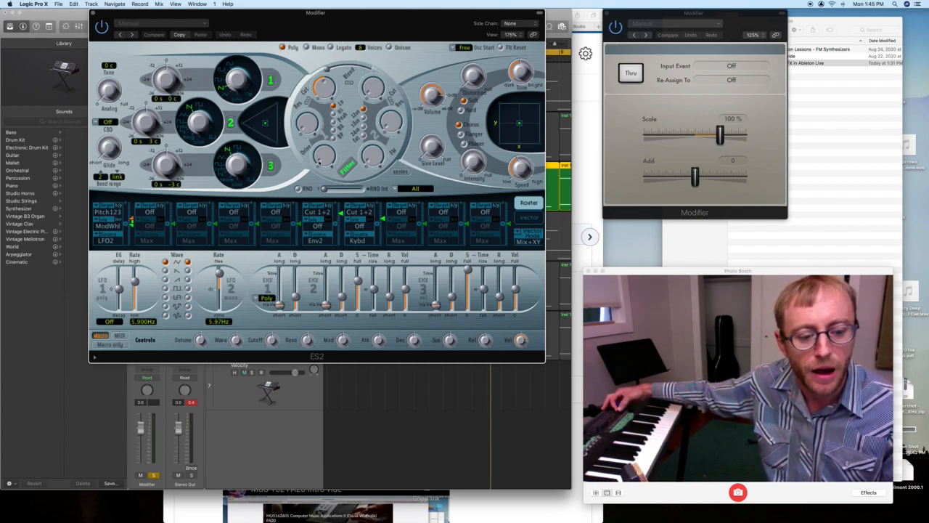
- Learn 74 Brightness from the MIDI controller as the Modifier's input event and re-assign it to the ES2 Drive parameter
click(739, 66)
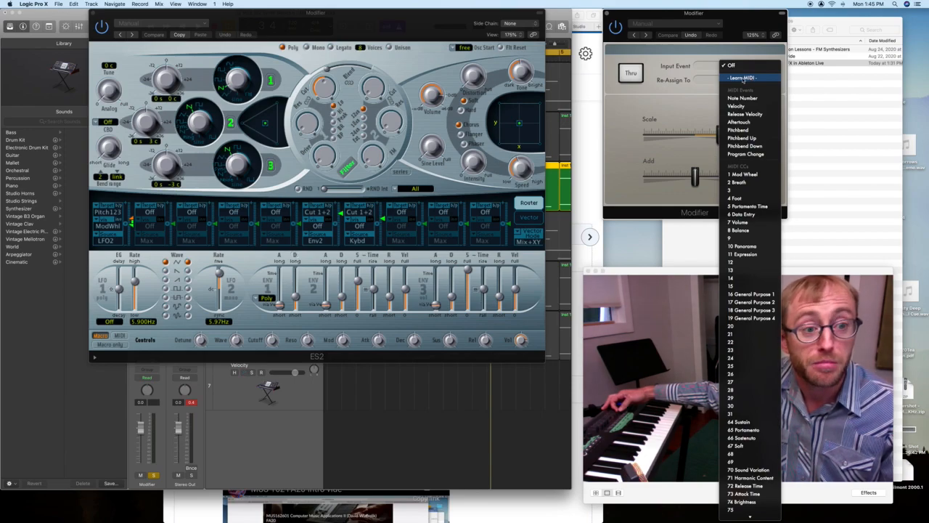
click(742, 78)
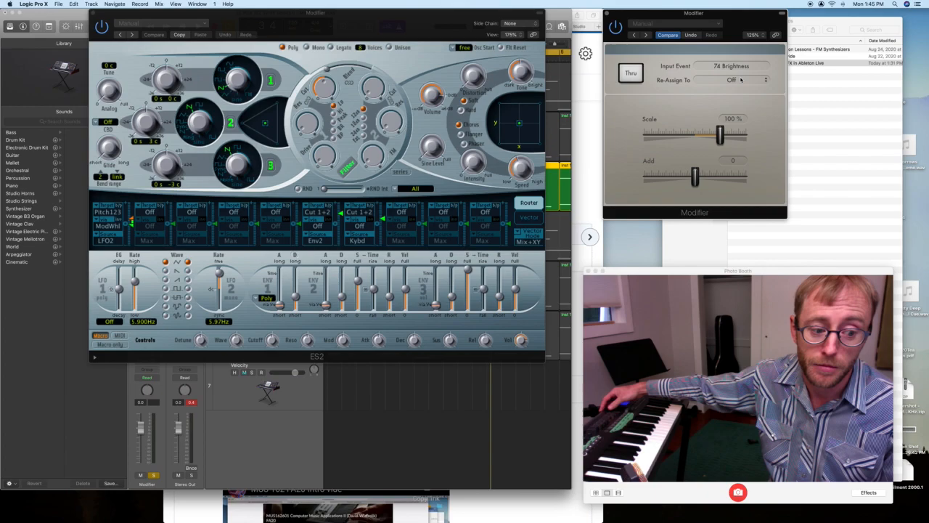
click(734, 81)
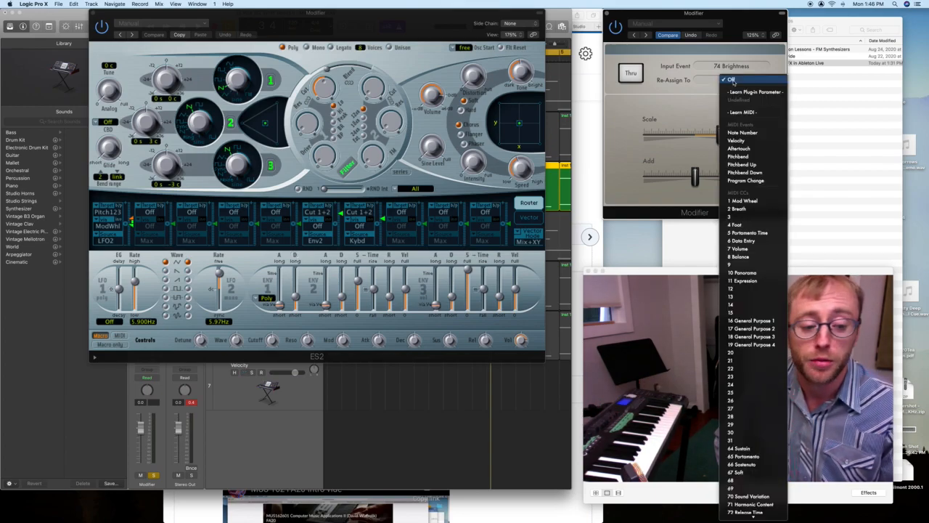
click(746, 93)
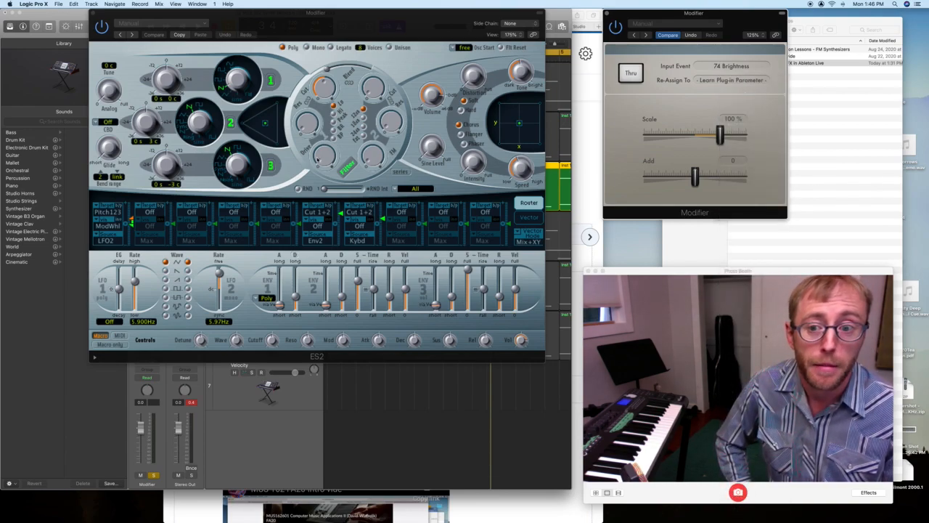
click(320, 157)
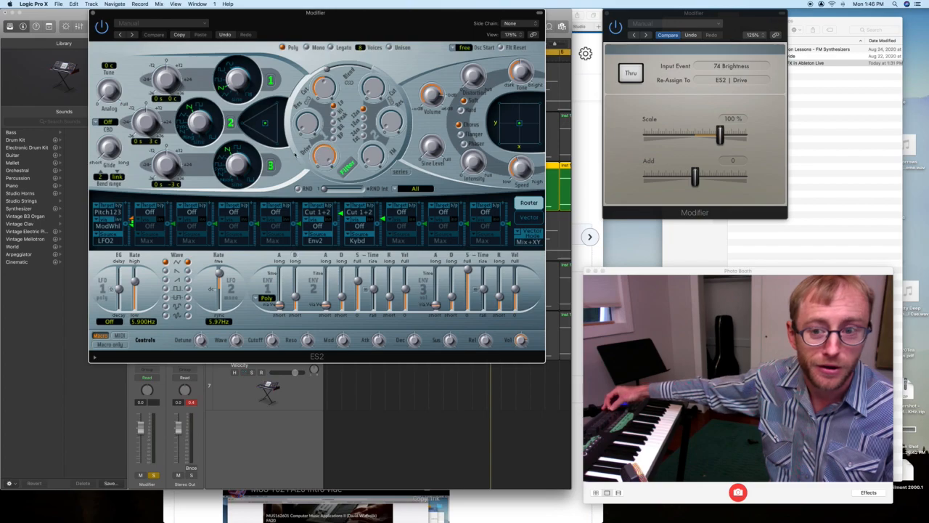
- Play the soloed Modifier track with it record-enabled, keeping ES2 and the Modifier in view to audition the Drive control
click(502, 380)
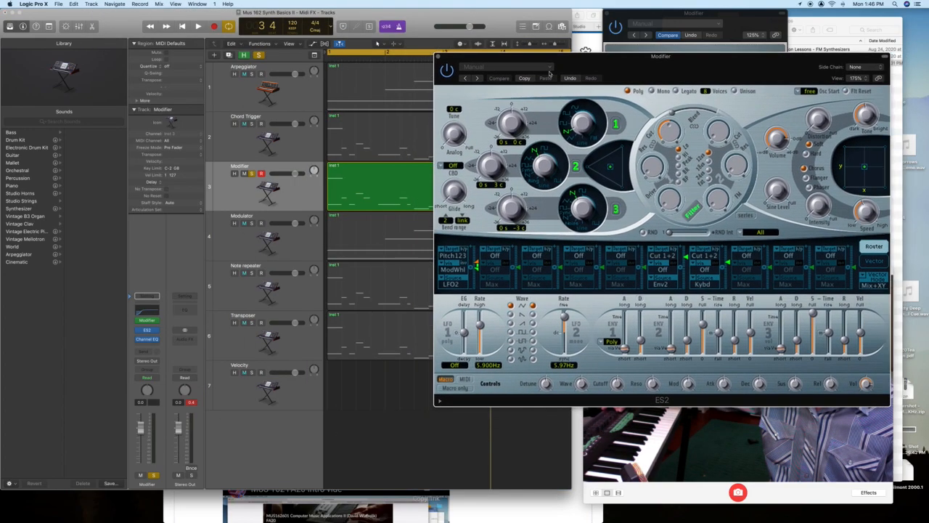
key(space)
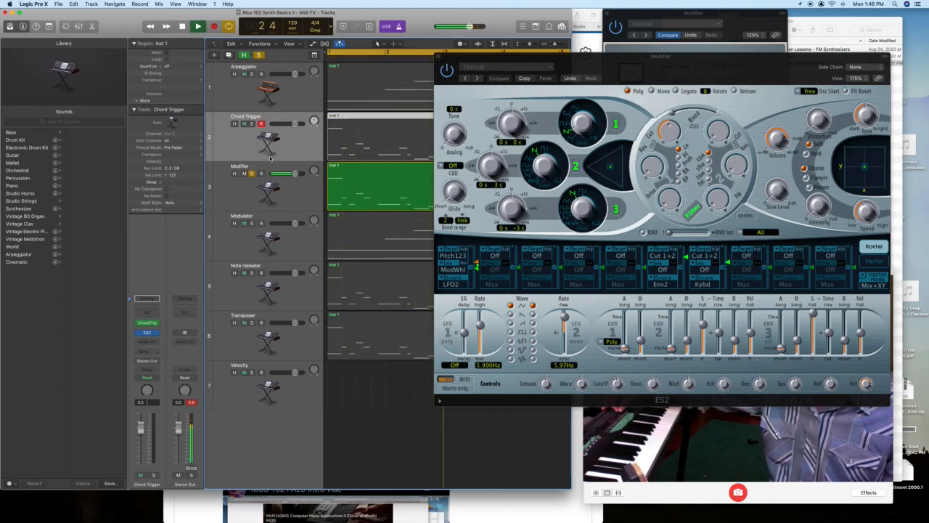
click(262, 124)
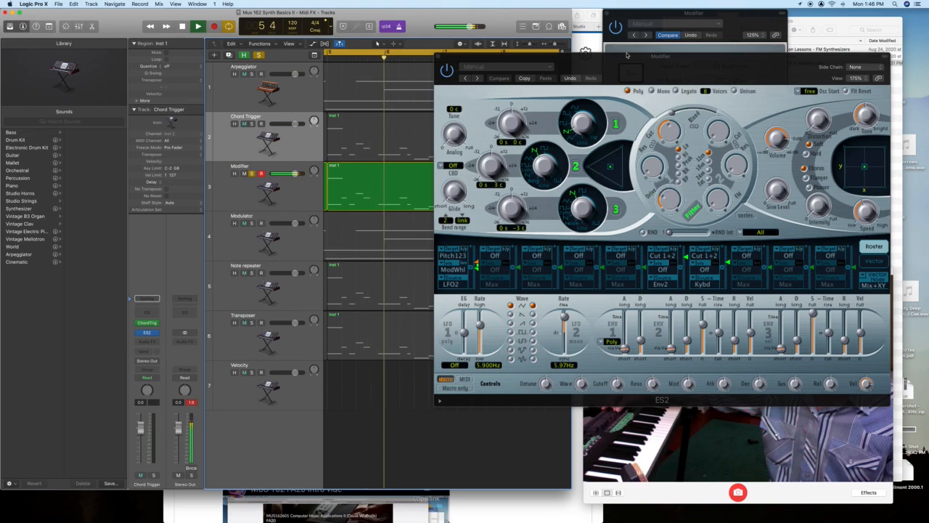
drag(645, 58, 329, 60)
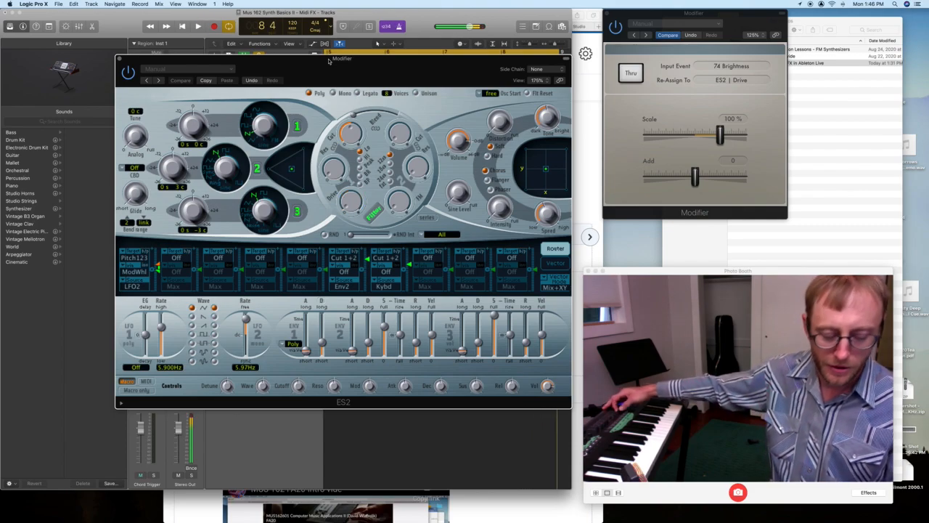
key(space)
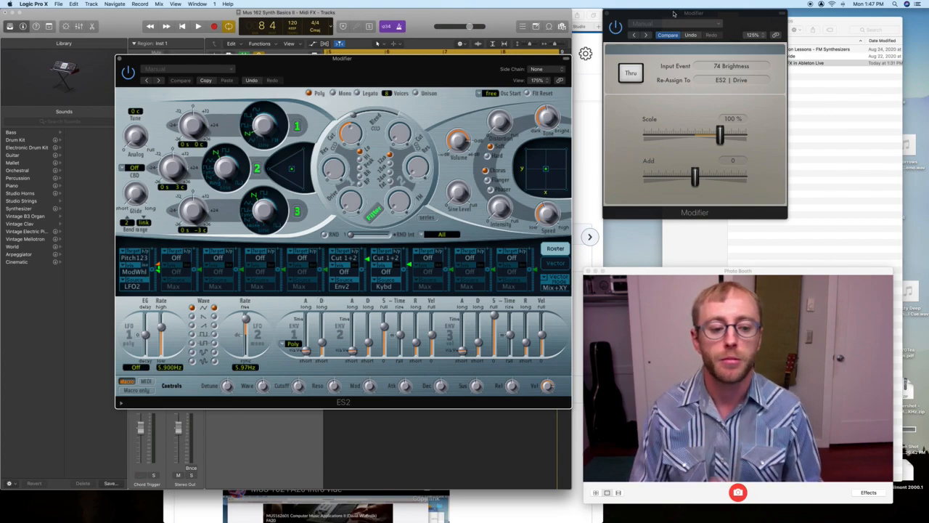
- Close the ES2 and Modifier windows and enlarge the Logic Pro window to fill most of the screen
drag(367, 63, 592, 61)
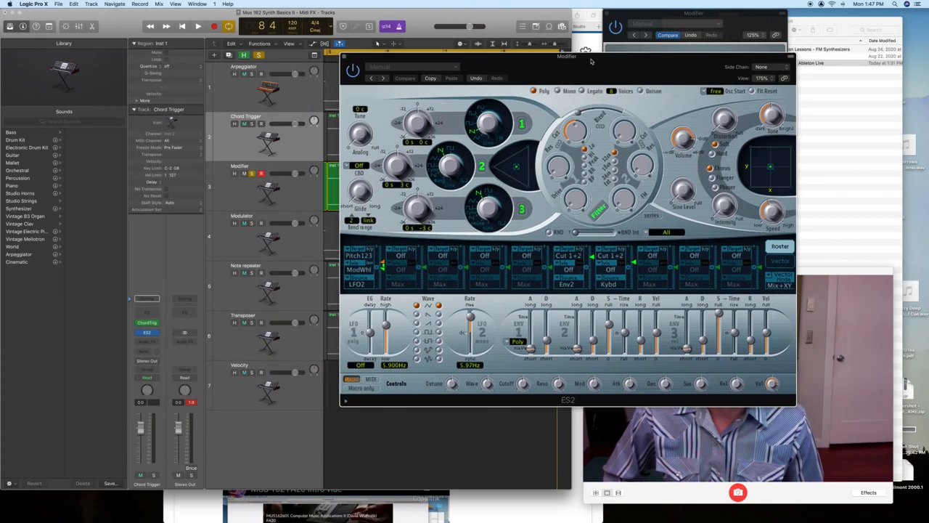
click(346, 58)
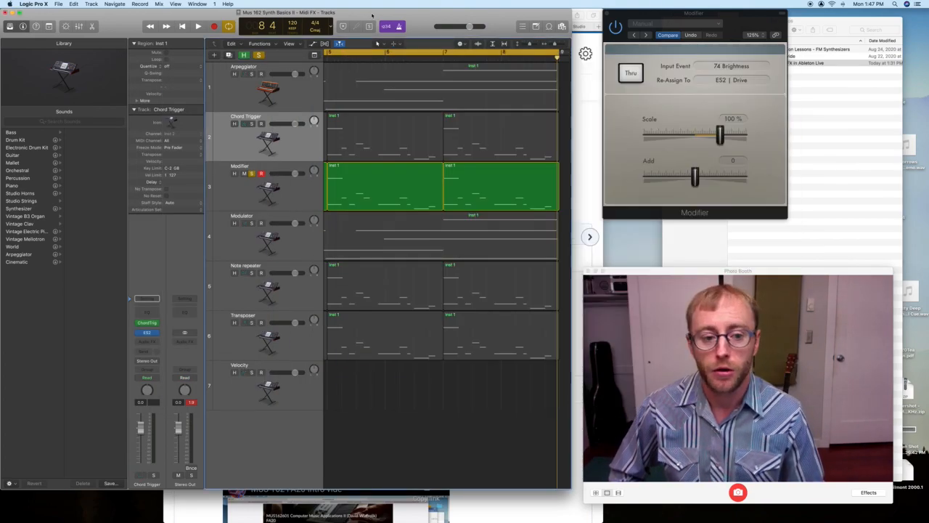
drag(571, 490, 901, 520)
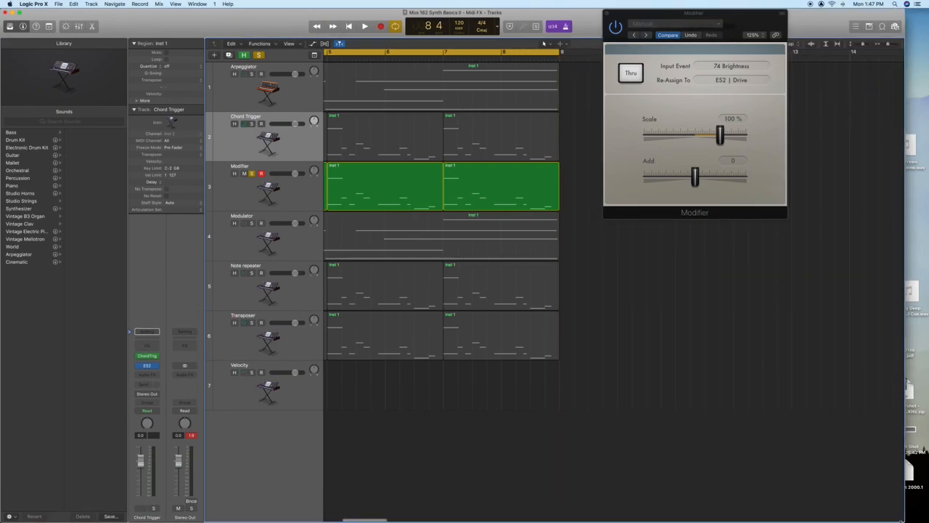
click(607, 13)
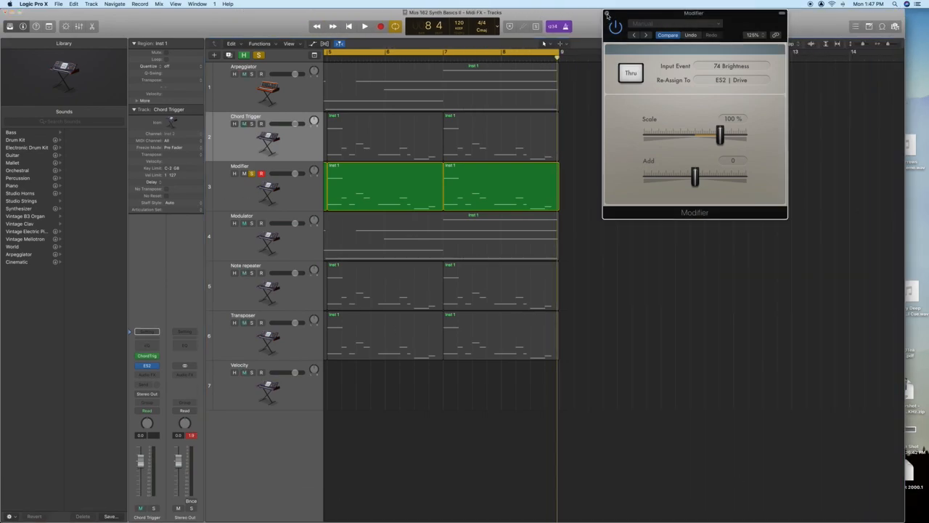
- Select the Modulator track, solo it instead of the Modifier track, and open its Modulator effect near the screen's centre
click(244, 244)
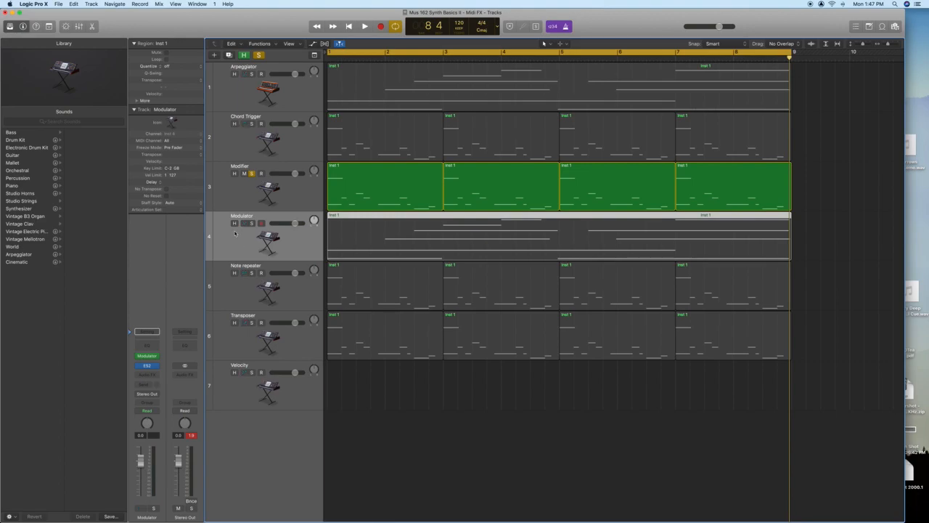
click(251, 175)
click(252, 224)
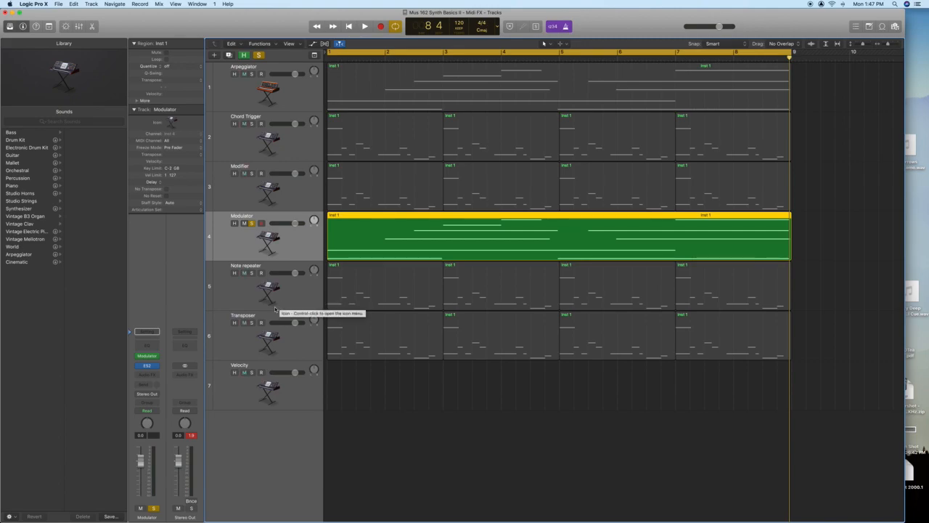
click(147, 356)
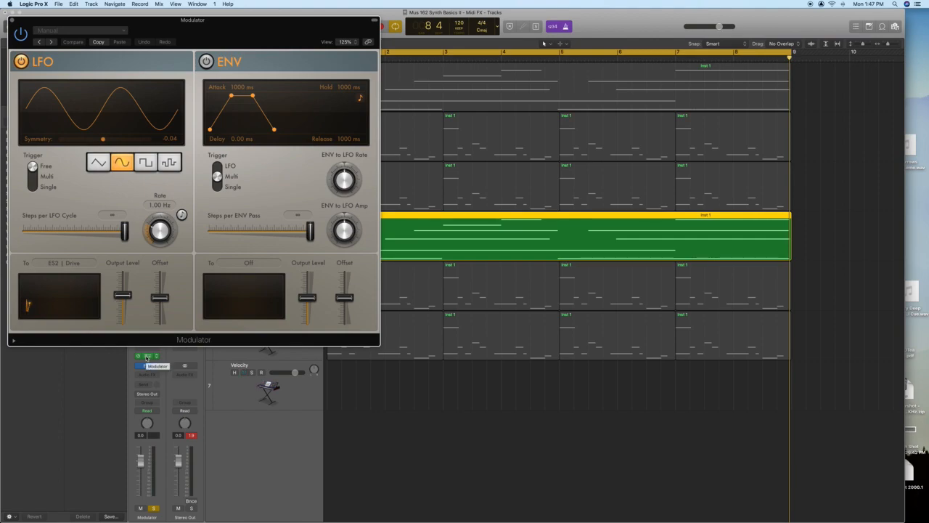
drag(250, 18, 489, 17)
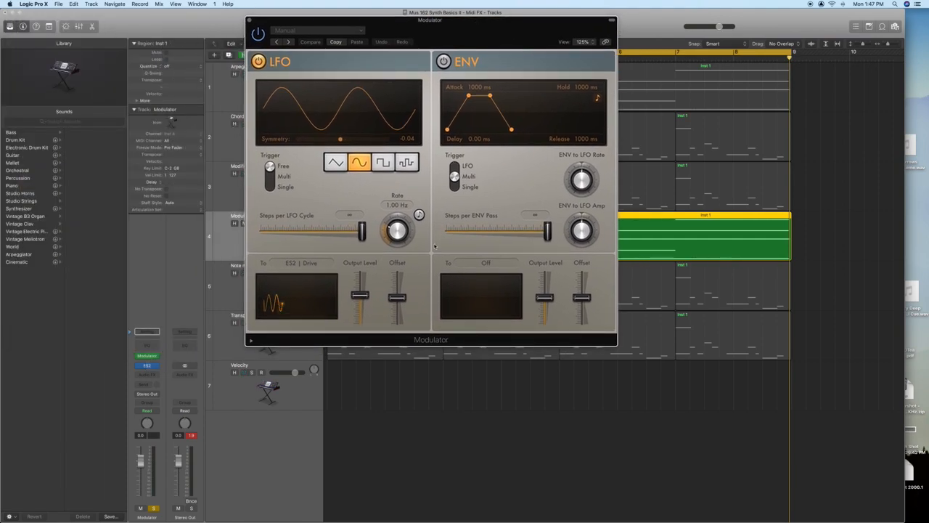
- Try the Modulator's LFO waveforms, settle on the triangle wave, and set the LFO rate to 1.40 Hz
click(334, 162)
click(382, 163)
click(405, 163)
click(383, 163)
click(359, 163)
click(334, 162)
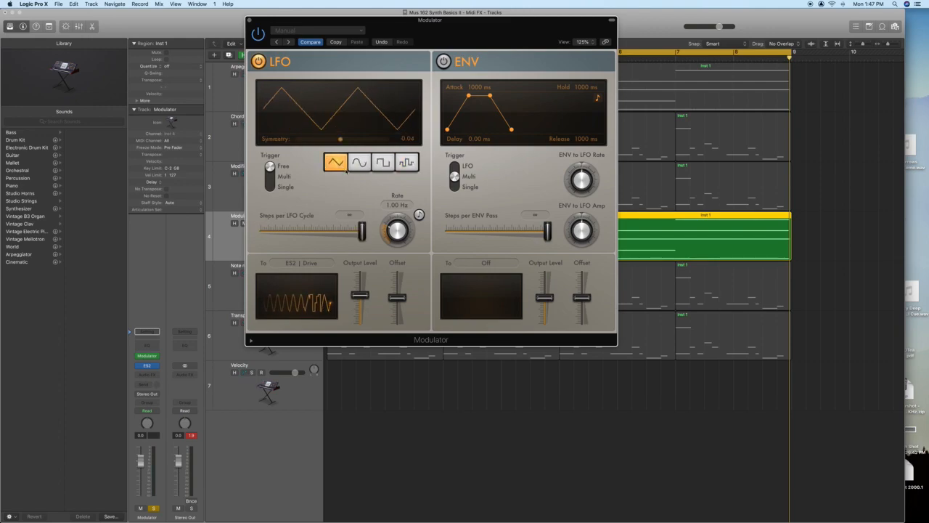
drag(397, 235, 396, 242)
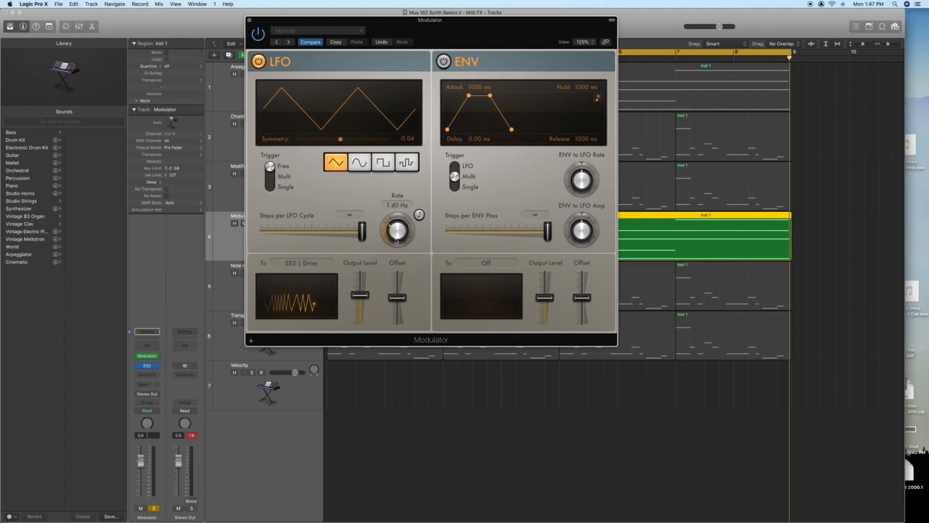
- Arrange the Modulator effect beside the track's ES2 synth and play the song to audition the LFO driving ES2 Drive
drag(320, 24, 562, 27)
click(287, 259)
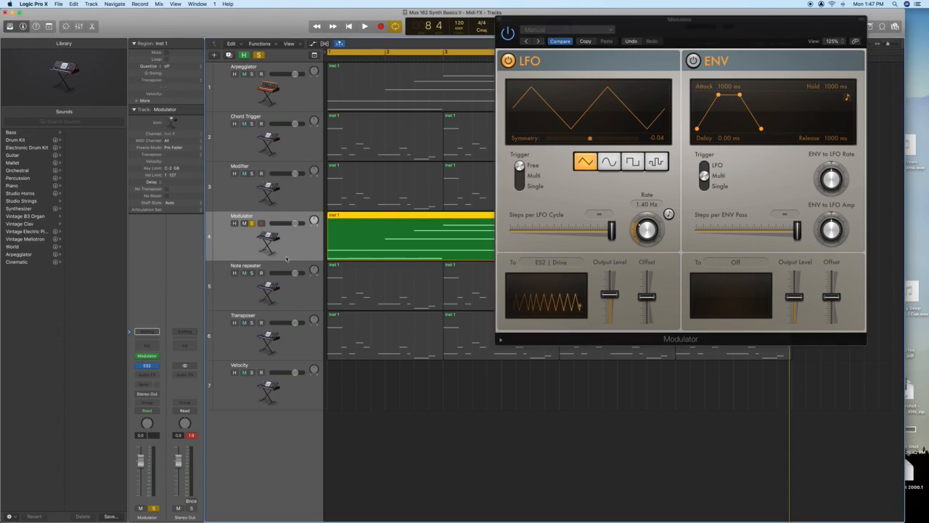
click(147, 366)
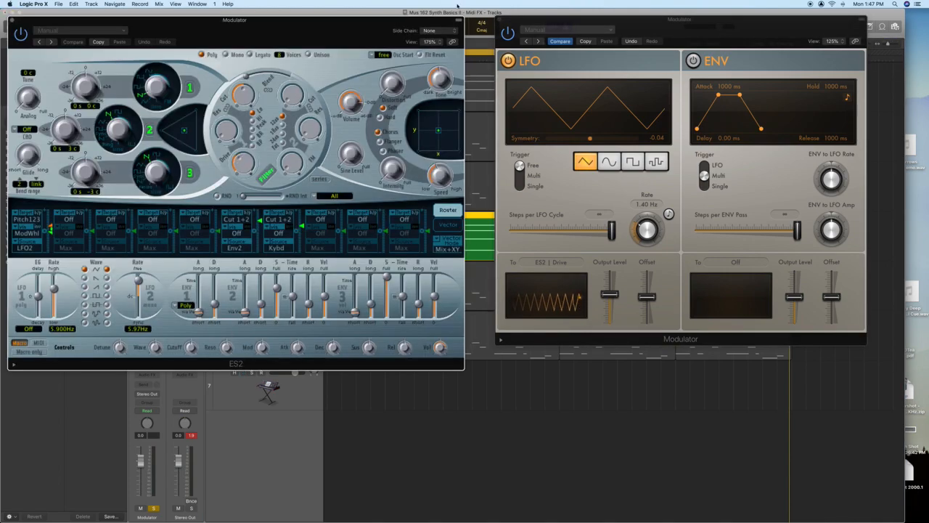
drag(532, 25, 521, 26)
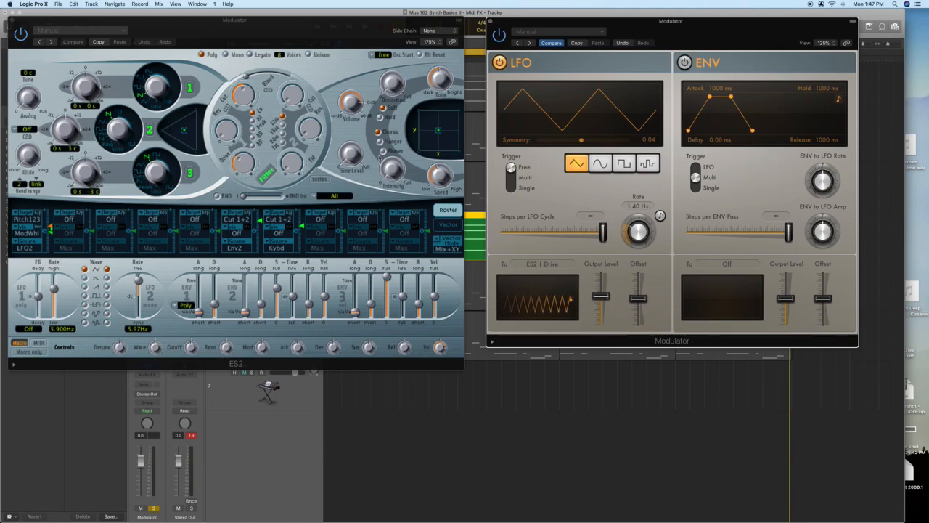
click(526, 401)
key(space)
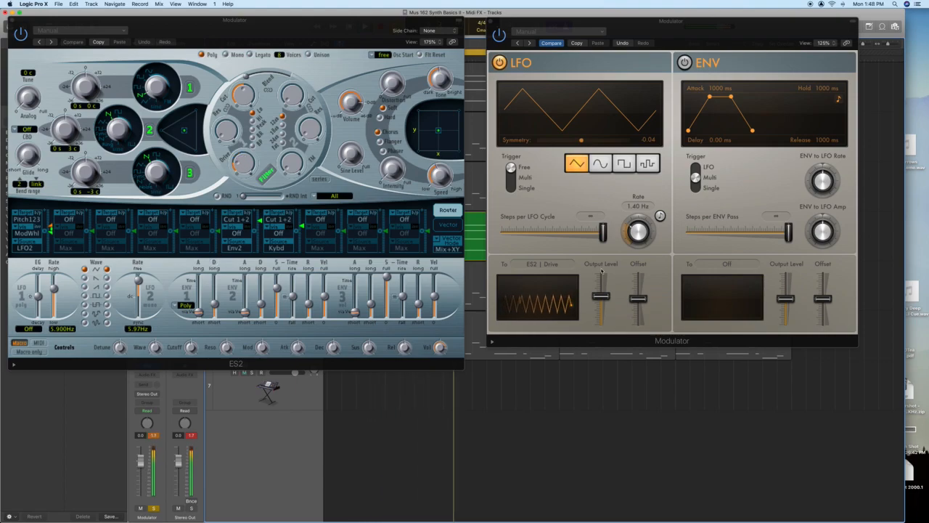
- Move ES2 clear of the track headers, close the Modulator window, and remove the Modulator effect from its track
drag(422, 19, 857, 107)
click(492, 22)
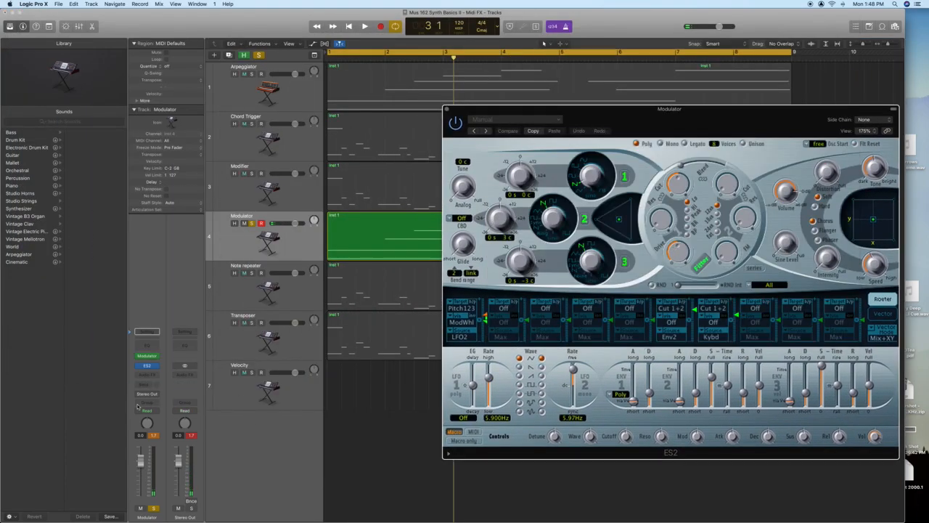
click(154, 356)
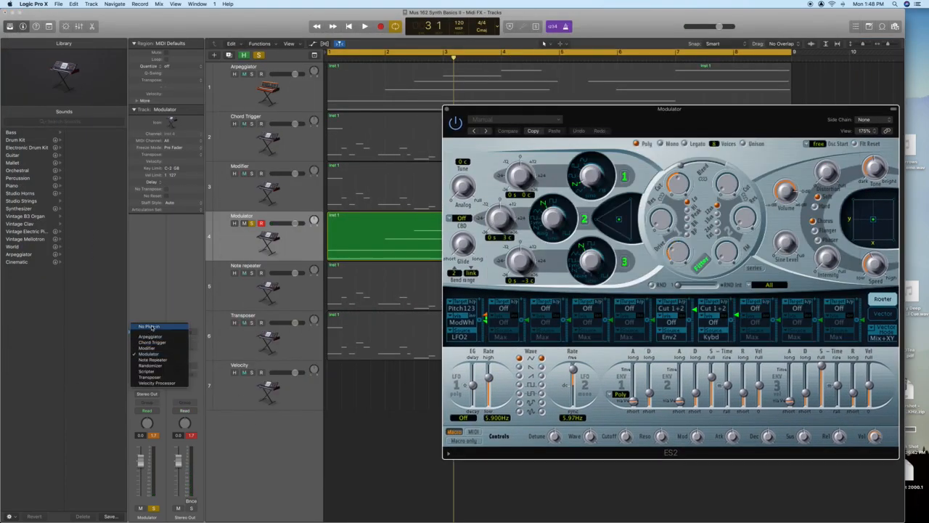
click(151, 328)
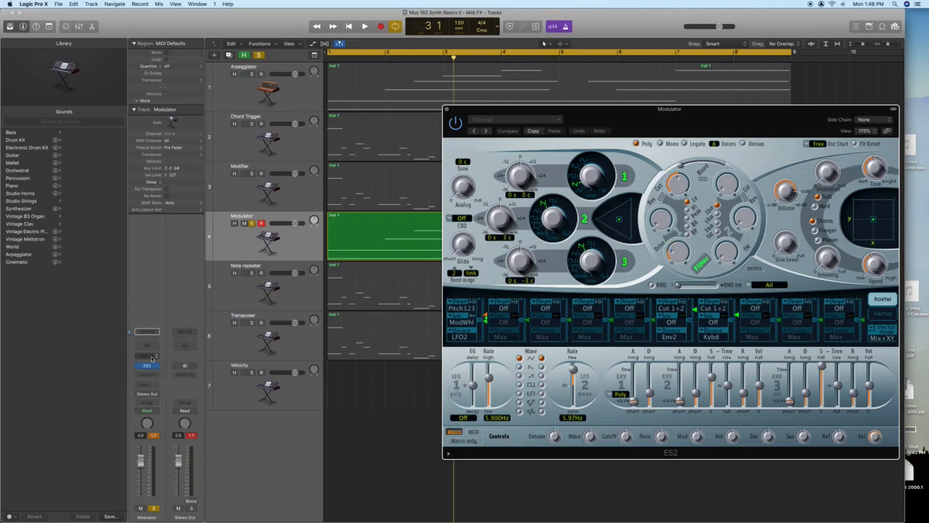
- Insert a new Modulator MIDI effect on the Modulator track and place the ES2 window beside it
click(150, 331)
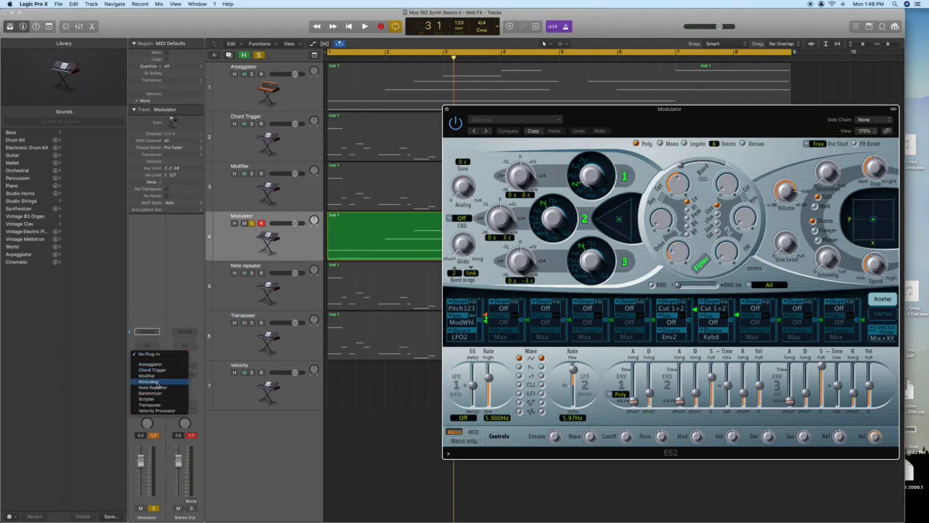
click(148, 381)
drag(491, 110, 443, 25)
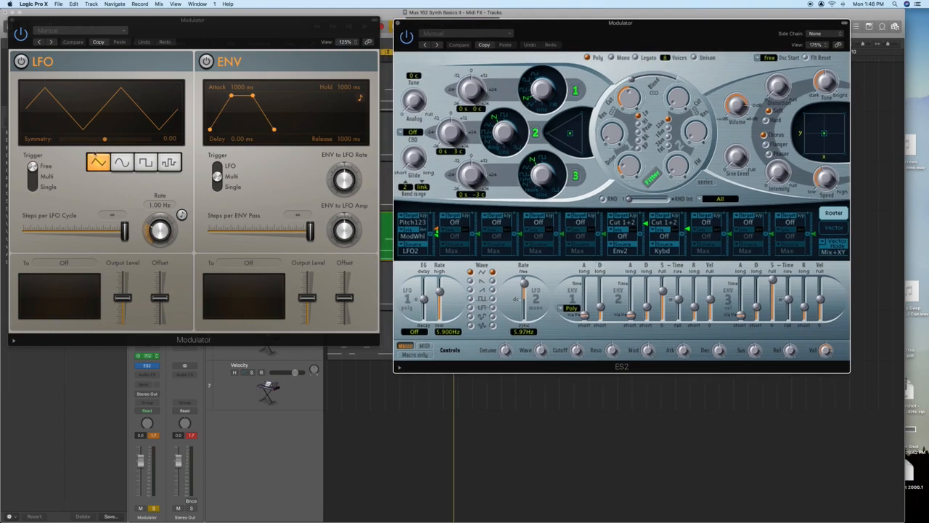
- Choose the sine waveform for the LFO and map its output to the ES2 filter Cutoff by learning the plug-in parameter
click(120, 163)
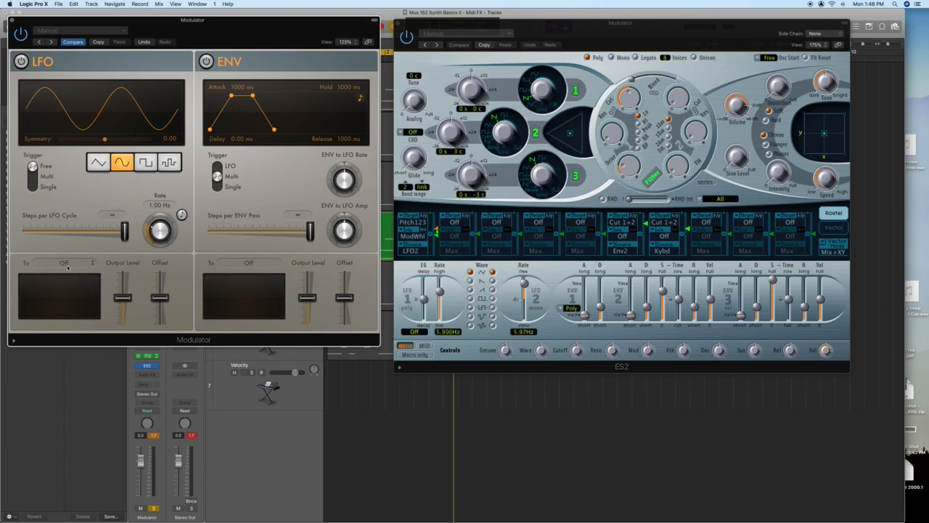
click(62, 264)
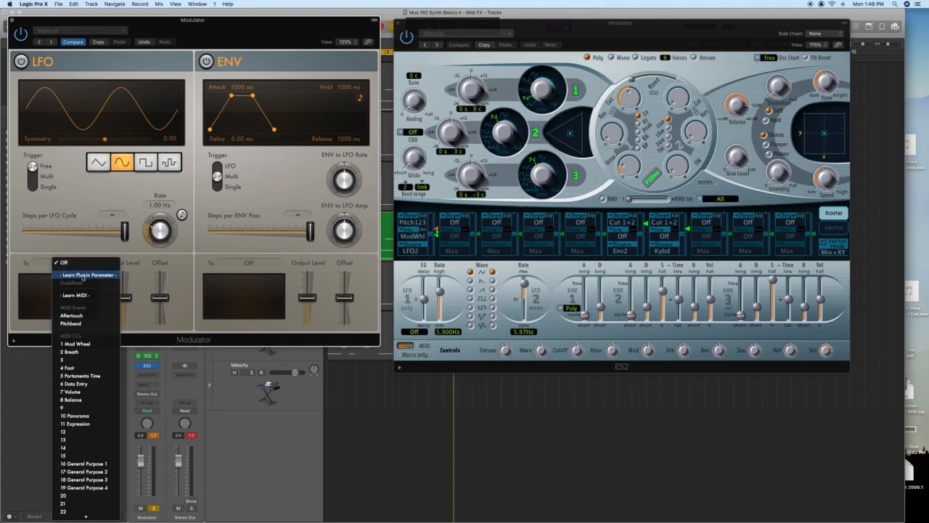
click(83, 276)
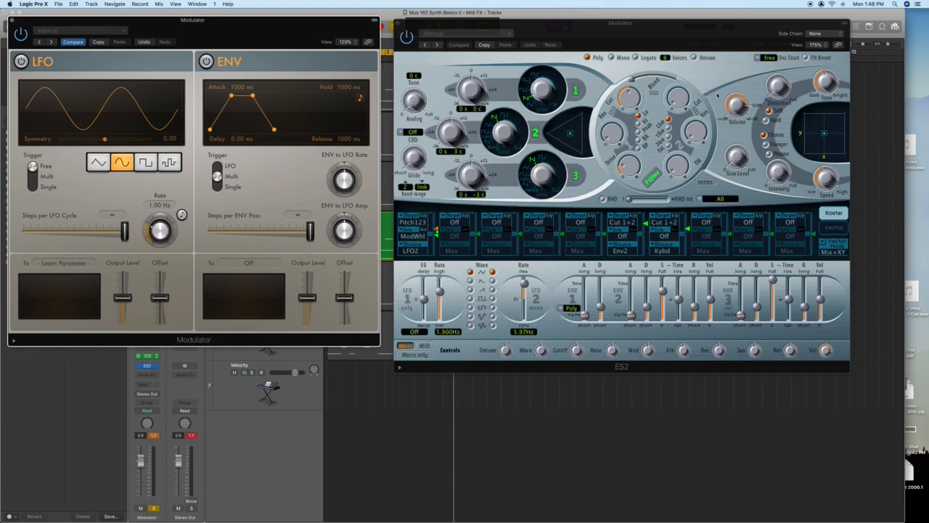
click(628, 96)
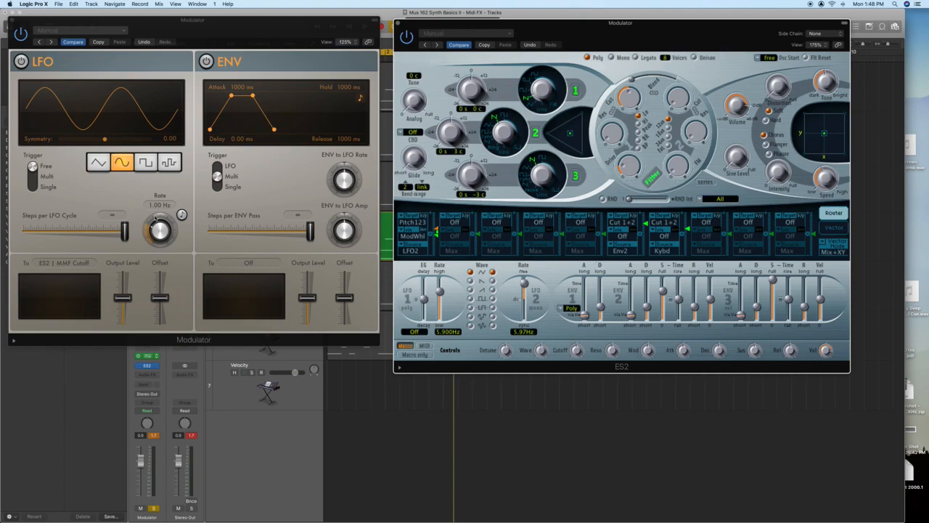
- Play the song with the LFO enabled and audition its shapes, settling on the triangle wave with symmetry 0.07
key(space)
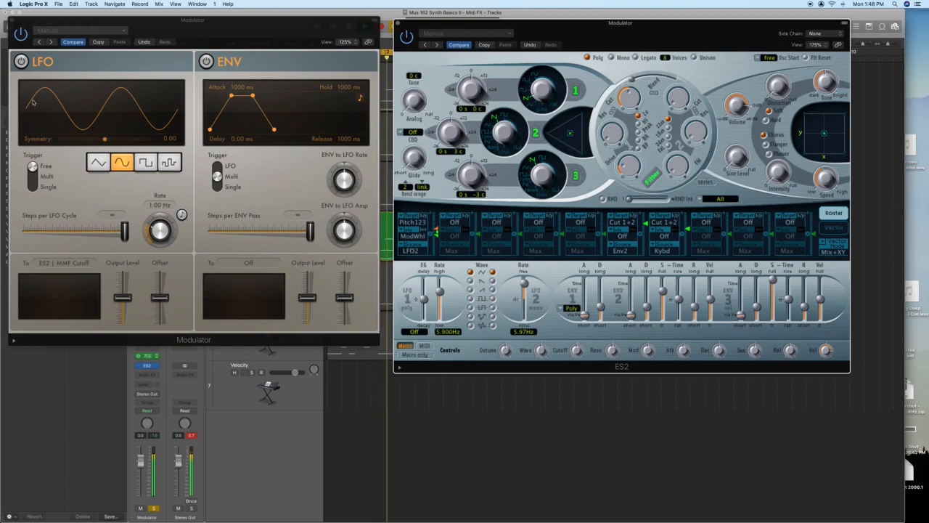
click(20, 62)
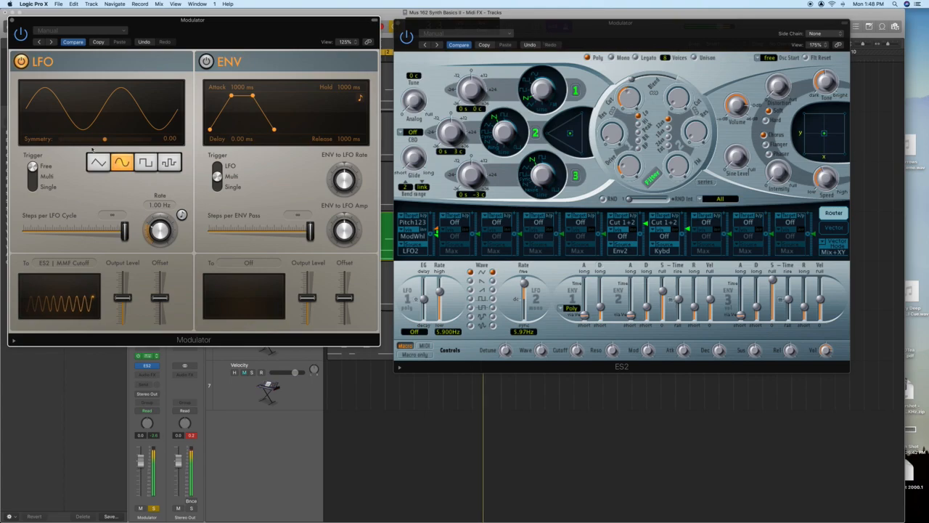
mouse_move(104, 138)
mouse_down()
mouse_move(83, 139)
mouse_move(139, 140)
mouse_move(108, 138)
mouse_up()
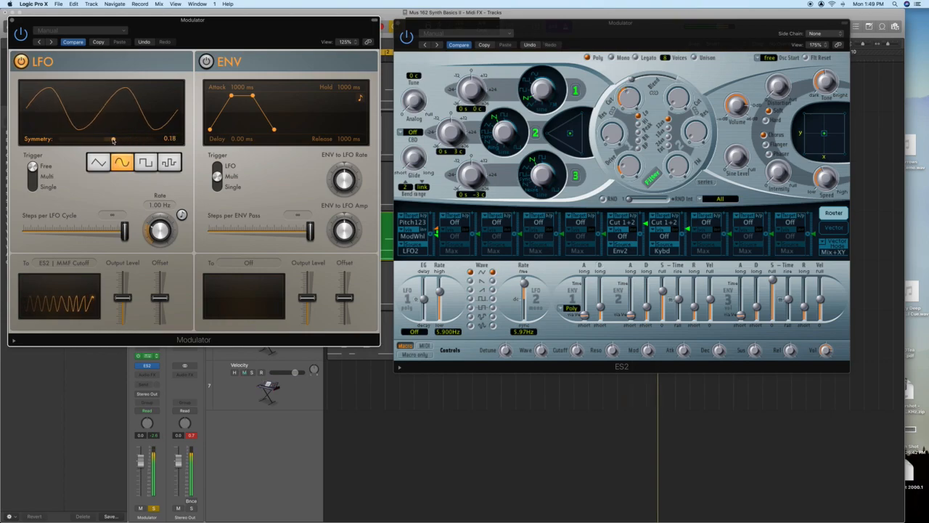
click(145, 162)
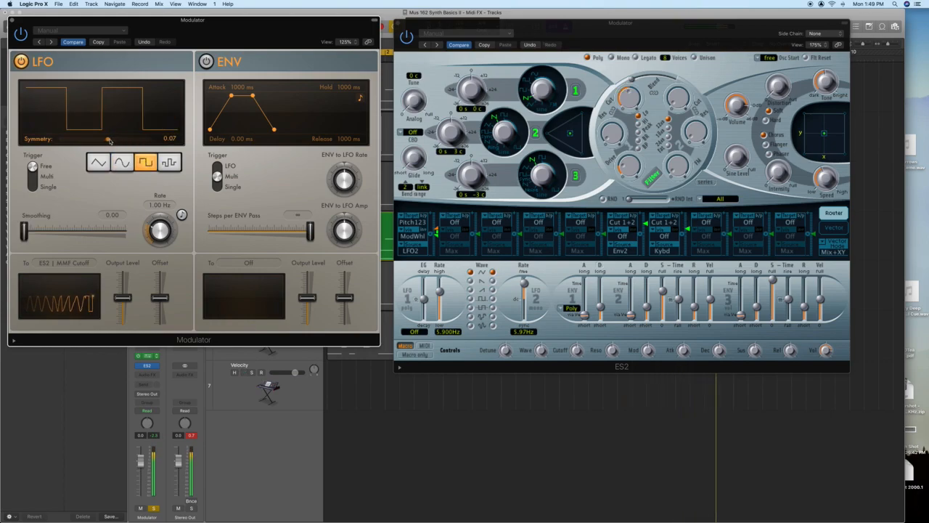
click(100, 163)
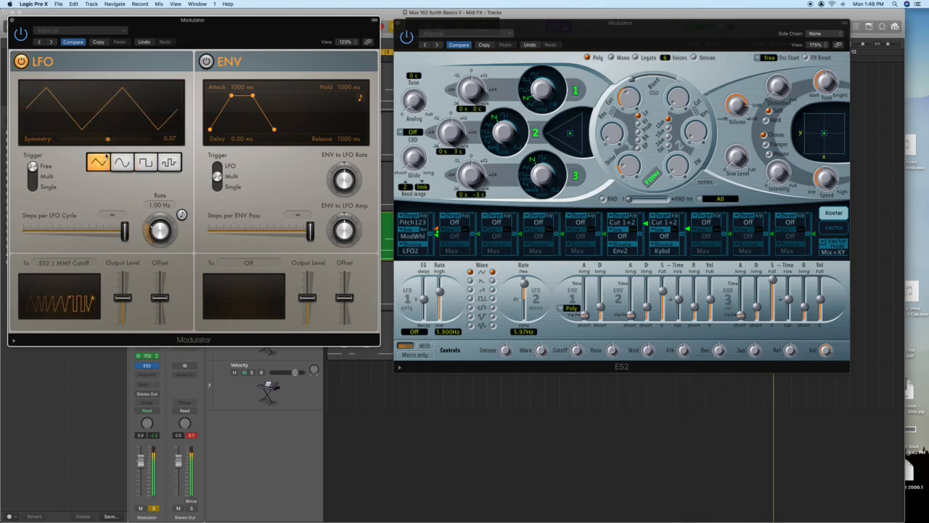
- Sync the LFO rate to the tempo at 1/4 and raise the LFO output level slightly
drag(164, 231, 161, 150)
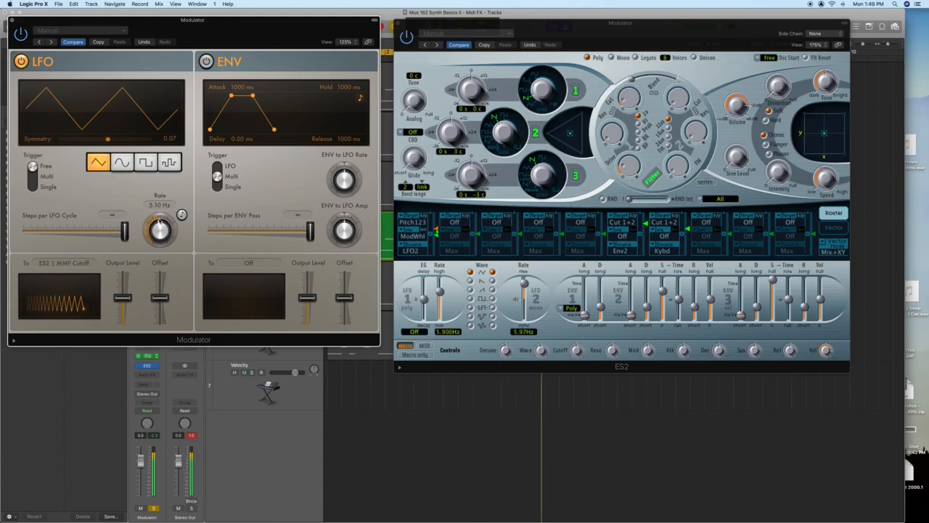
click(182, 214)
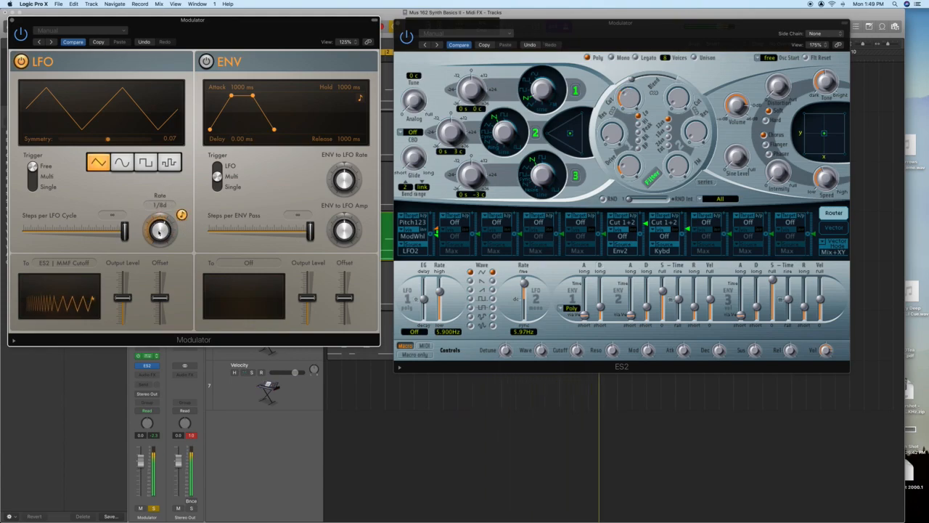
mouse_move(160, 230)
mouse_down()
mouse_move(160, 221)
mouse_move(165, 245)
mouse_up()
drag(160, 297, 124, 286)
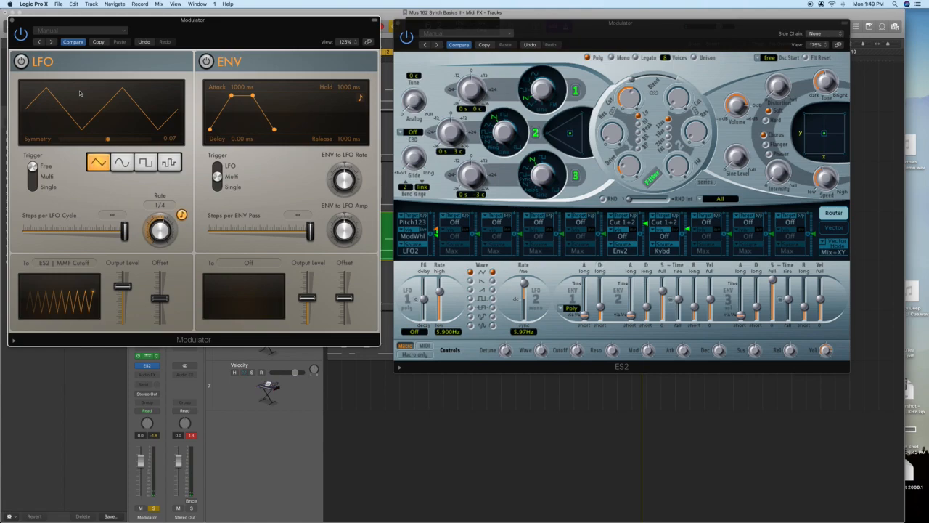
- Enable the Modulator's envelope in place of the LFO and adjust the cutoff and resonance of the first ES2 filter
click(206, 61)
click(629, 94)
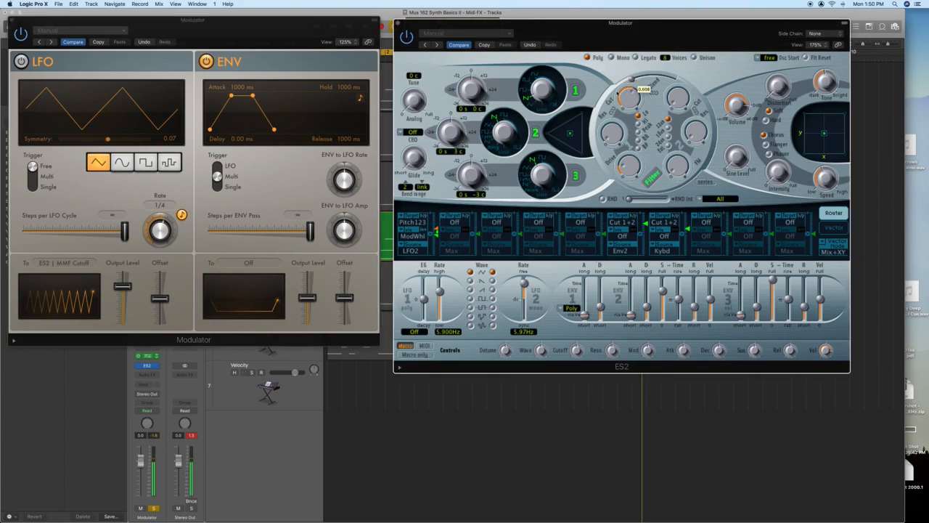
mouse_move(628, 94)
mouse_down()
mouse_move(629, 104)
mouse_move(628, 90)
mouse_up()
mouse_move(606, 131)
mouse_down()
mouse_move(607, 105)
mouse_move(606, 114)
mouse_up()
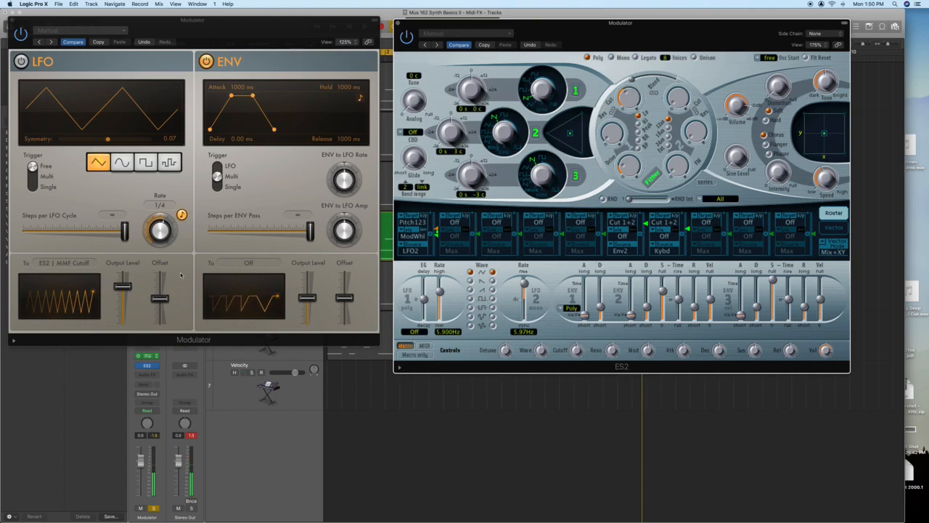
- Map the envelope output to the ES2 filter Cutoff and reshape the envelope to an 86 ms attack and 10000 ms hold
click(251, 263)
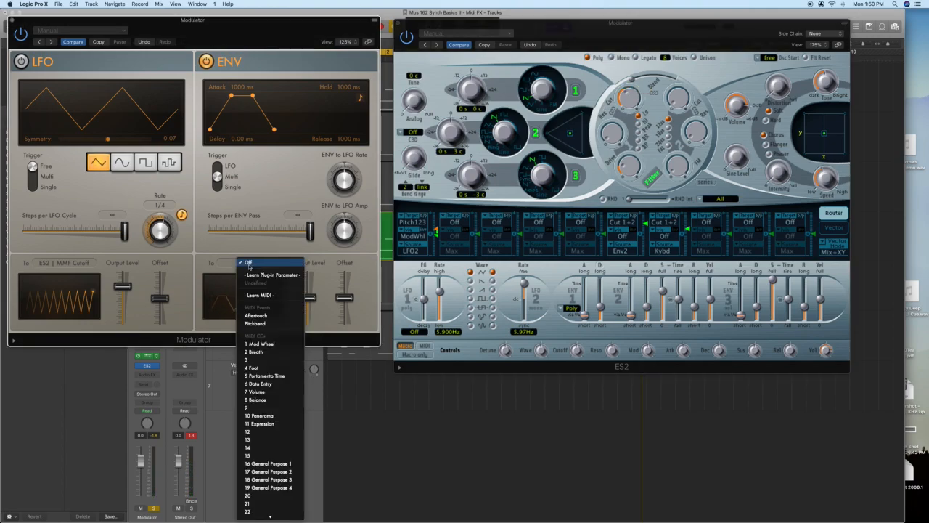
click(273, 276)
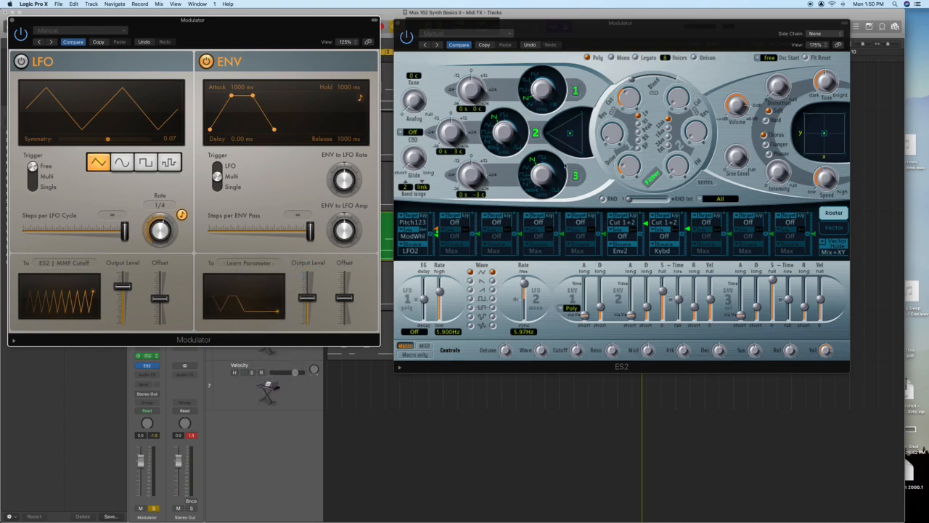
click(635, 101)
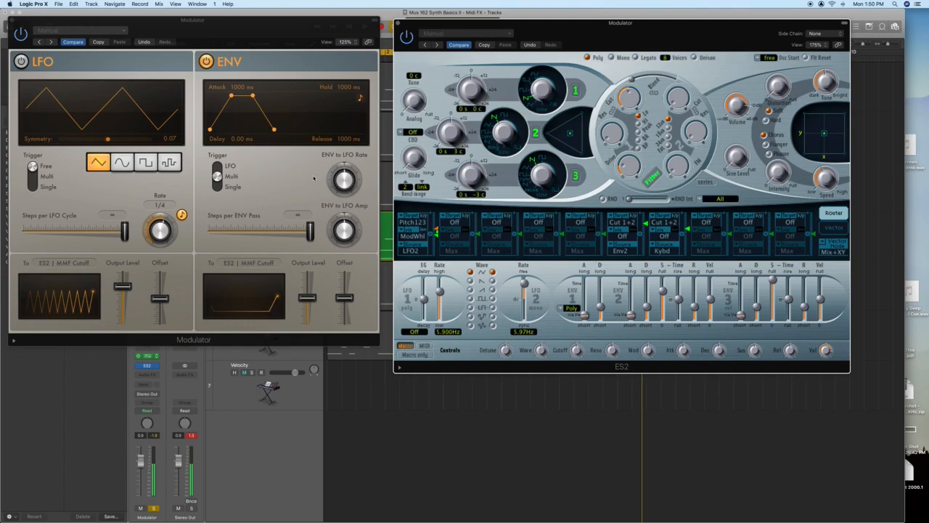
mouse_move(231, 95)
mouse_down()
mouse_move(238, 96)
mouse_move(215, 98)
mouse_up()
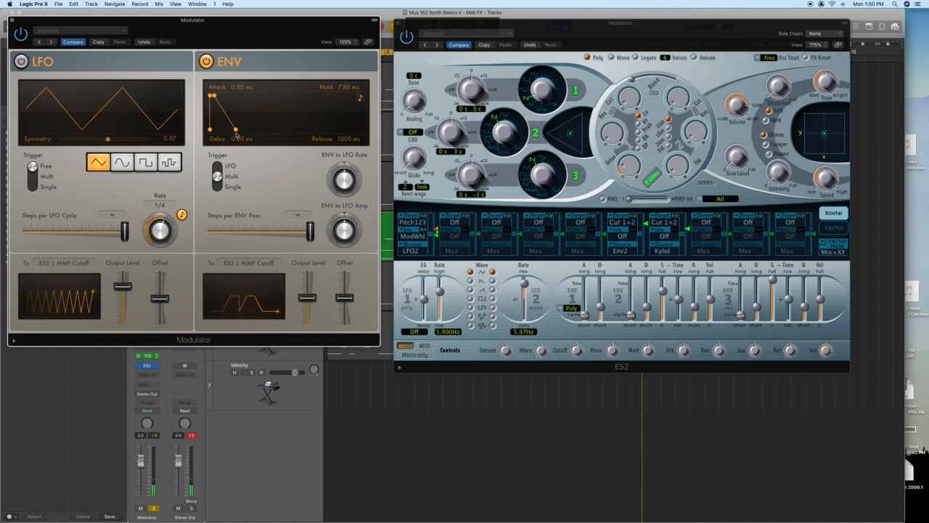
mouse_move(215, 96)
mouse_down()
mouse_move(268, 100)
mouse_move(223, 96)
mouse_up()
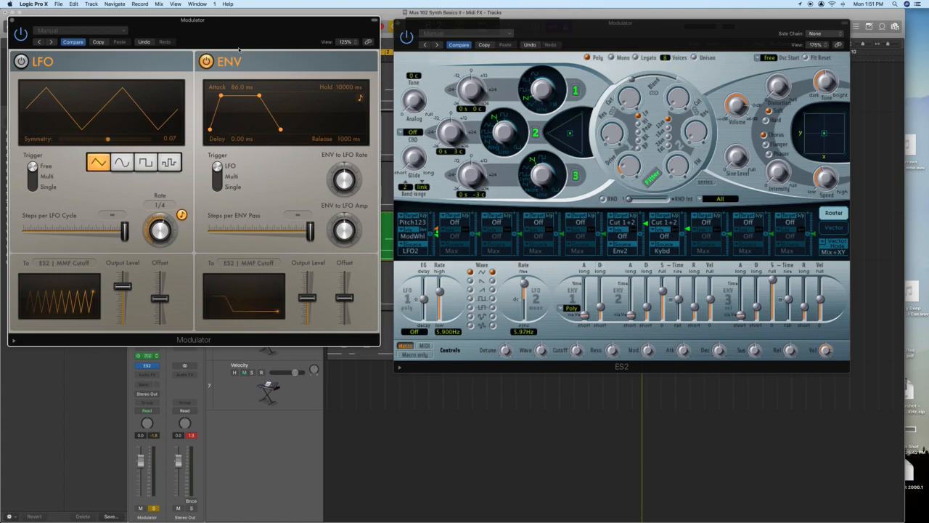
- Close the Modulator and ES2 windows, and select and solo the Note repeater track
click(12, 21)
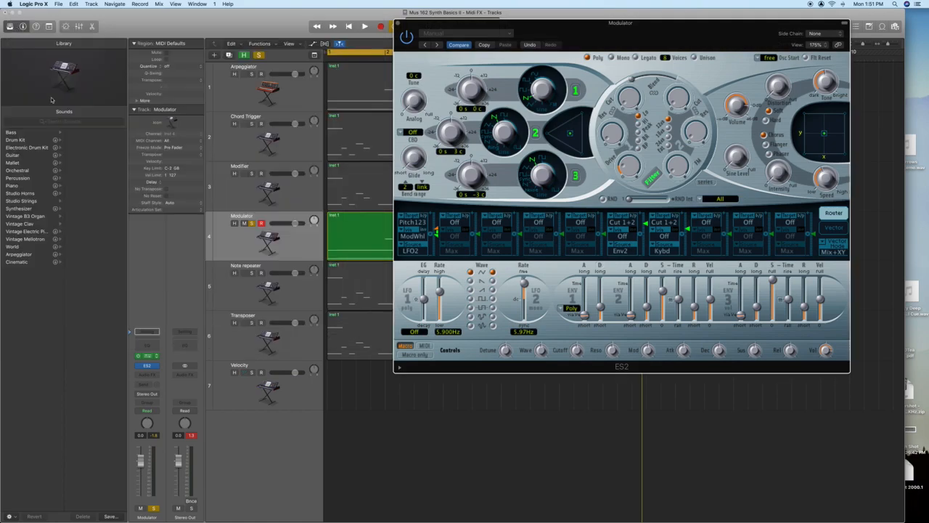
key(Down)
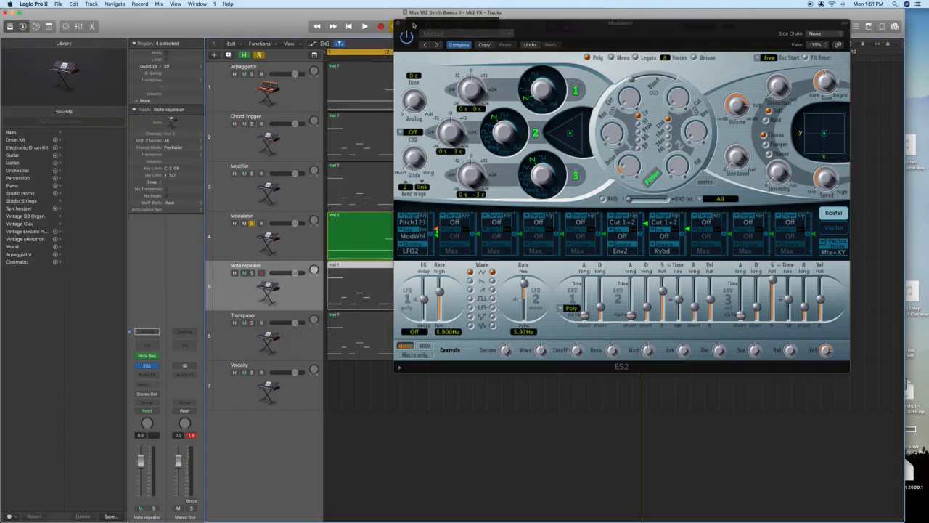
click(397, 22)
click(252, 273)
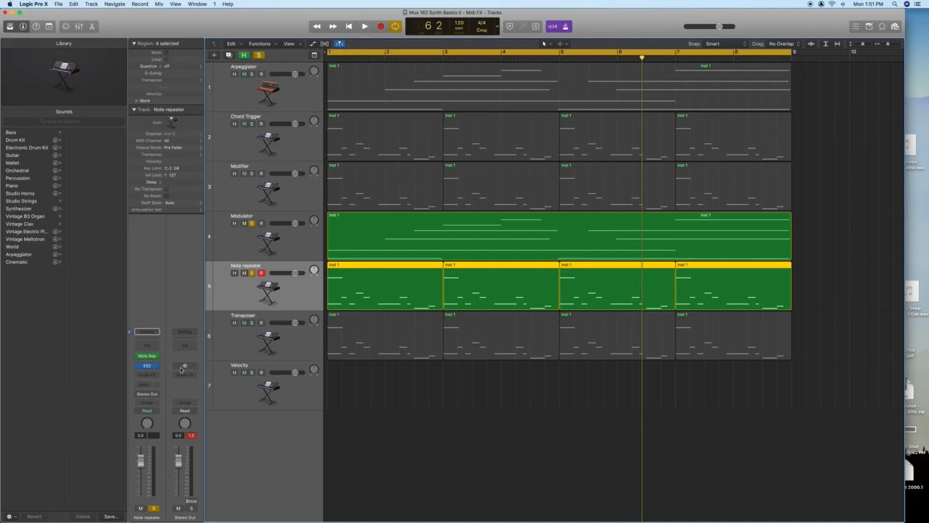
- Open the track's Note Repeater effect and try different repeat counts, settling on 6 repeats
click(147, 355)
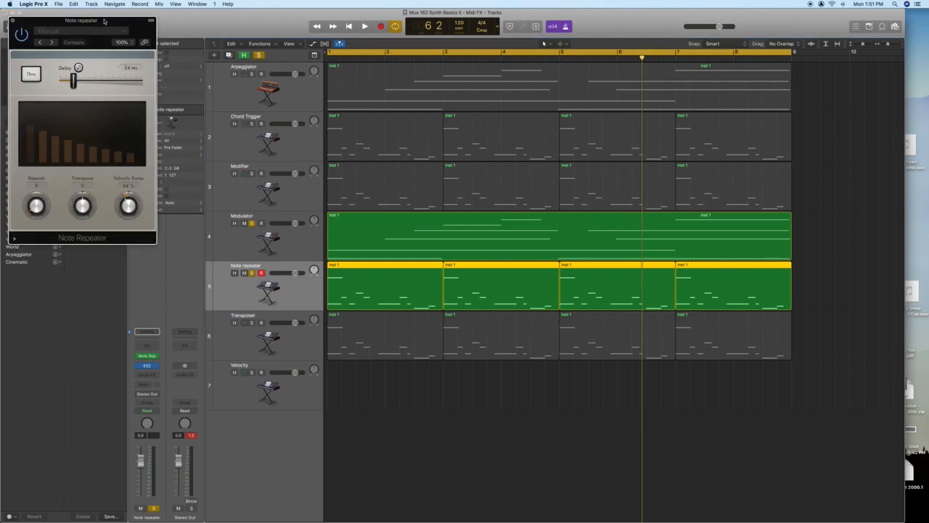
drag(103, 20, 276, 42)
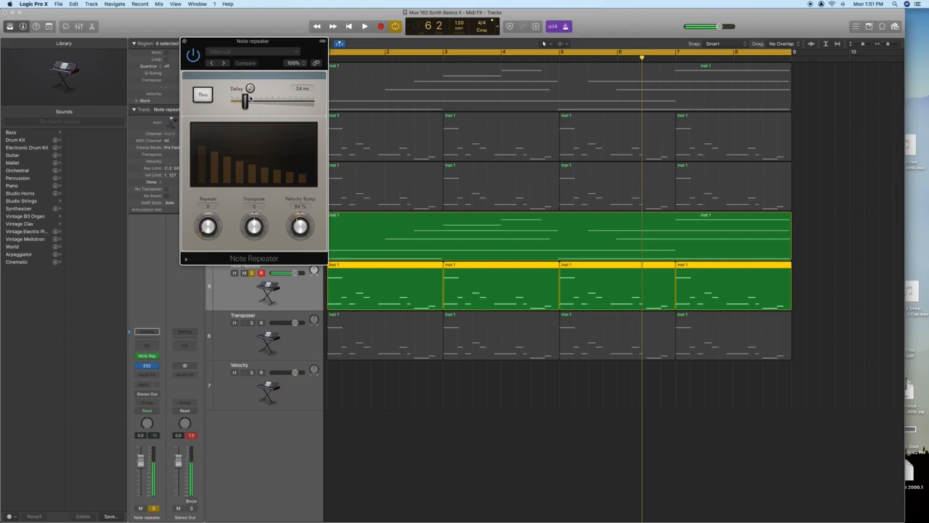
mouse_move(206, 227)
mouse_down()
mouse_move(205, 205)
mouse_move(210, 218)
mouse_up()
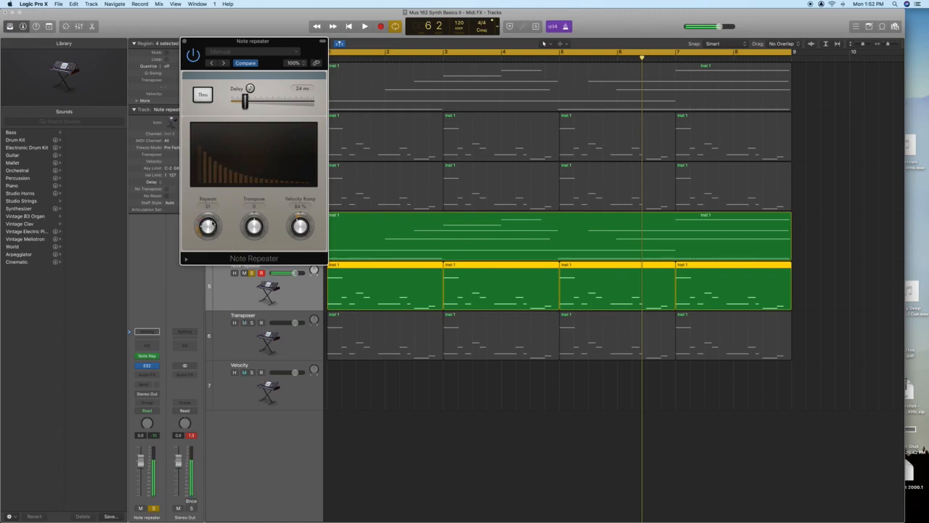
drag(207, 228, 207, 239)
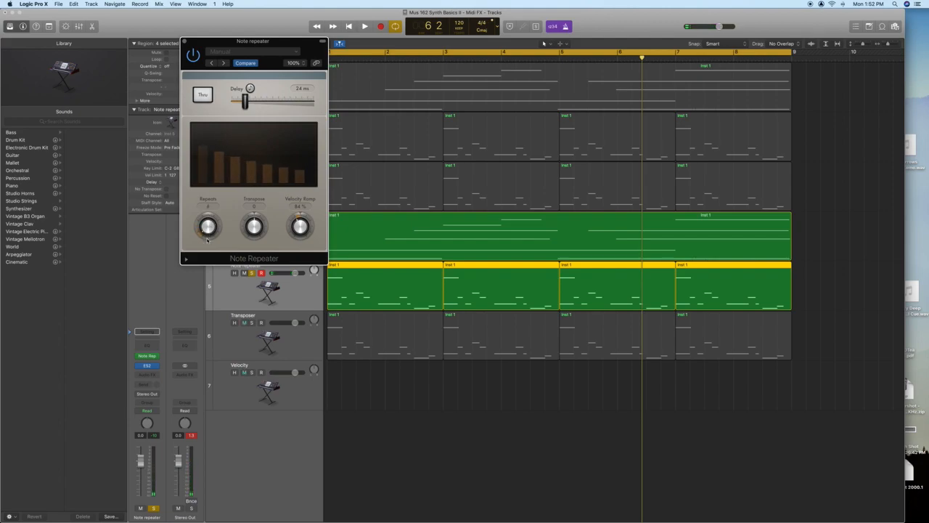
- Sync the Note Repeater delay to the tempo at 1/8 and play the song with the effect window clear of the track headers
click(250, 88)
drag(233, 102, 271, 102)
key(space)
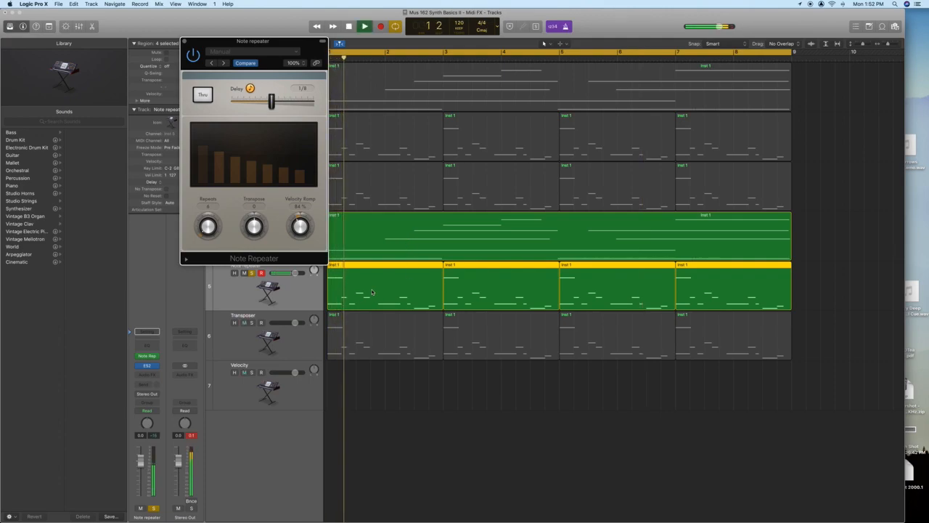
drag(244, 43, 539, 75)
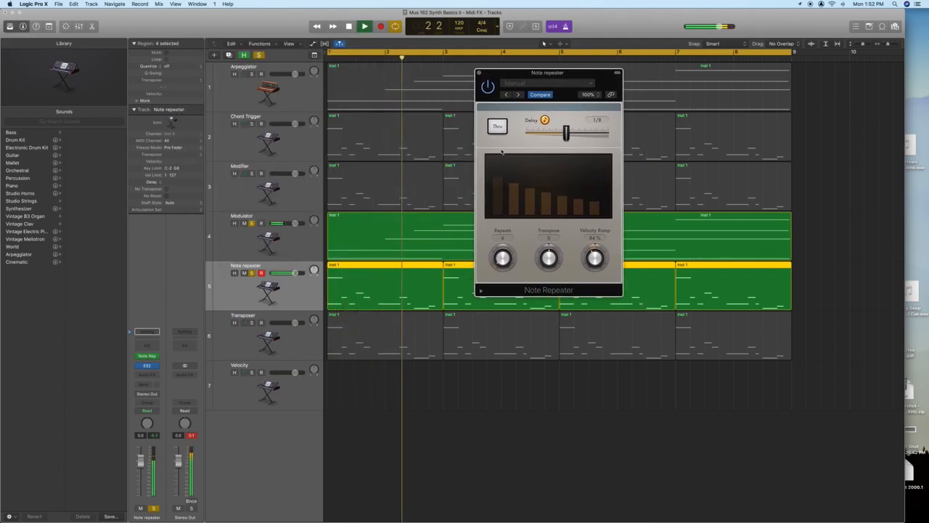
- Set the Note Repeater to 3 repeats with a 1/16 delay, and unsolo the Modulator track during playback
drag(566, 134, 559, 133)
click(252, 223)
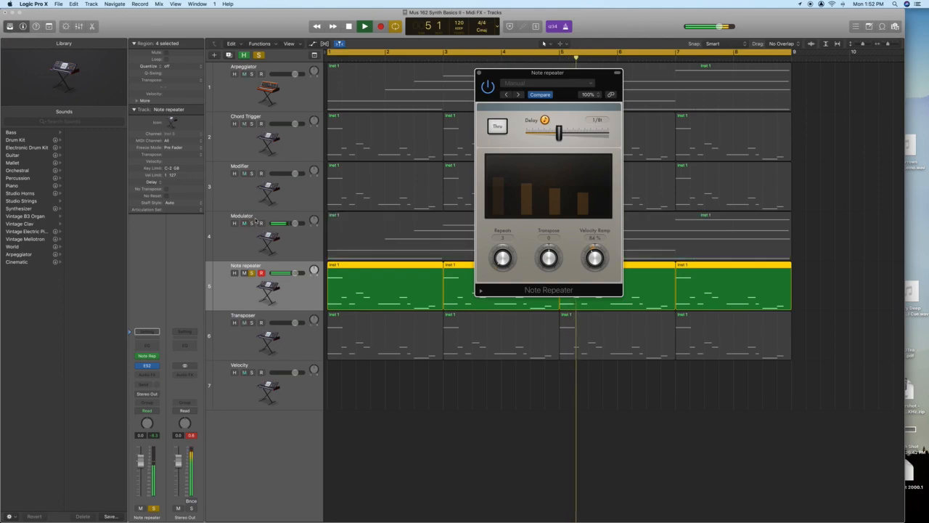
drag(559, 133, 555, 134)
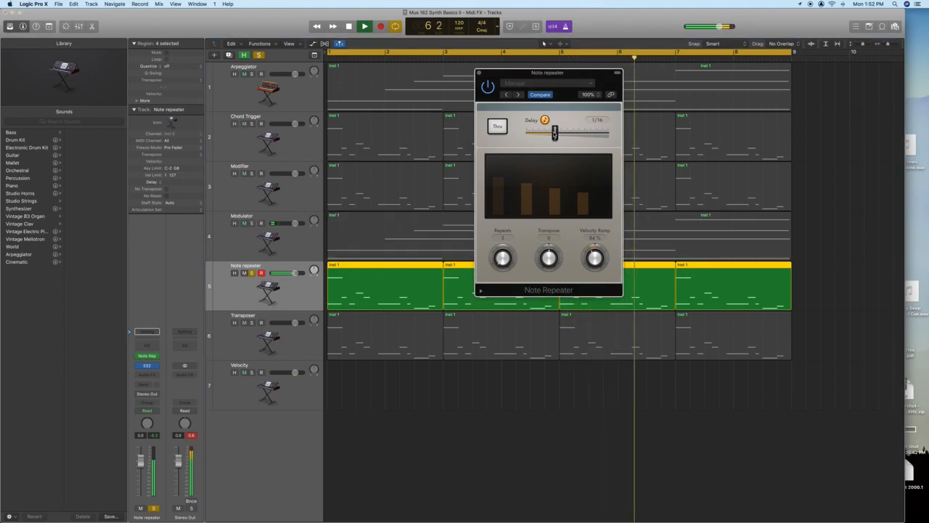
- Set the Note Repeater's velocity ramp to 74% and try adjusting the number of repeats
drag(594, 255, 590, 265)
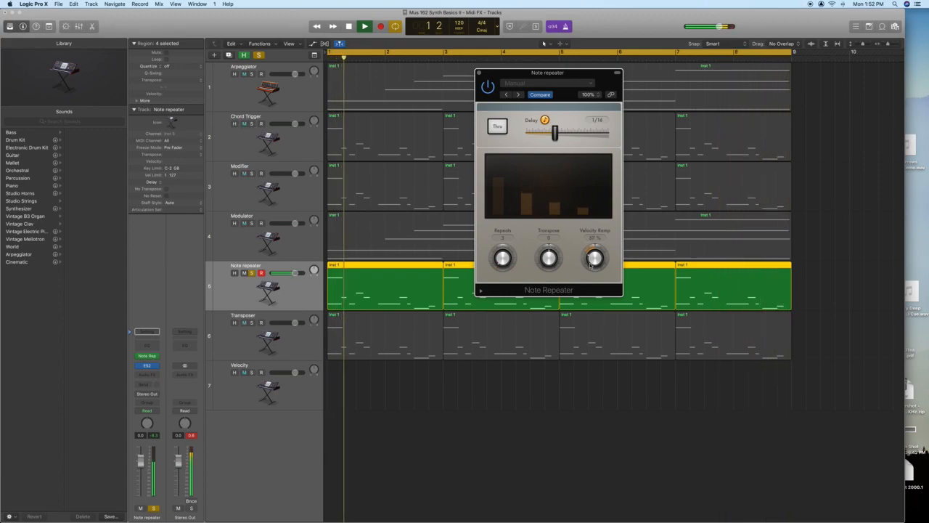
drag(594, 267, 595, 261)
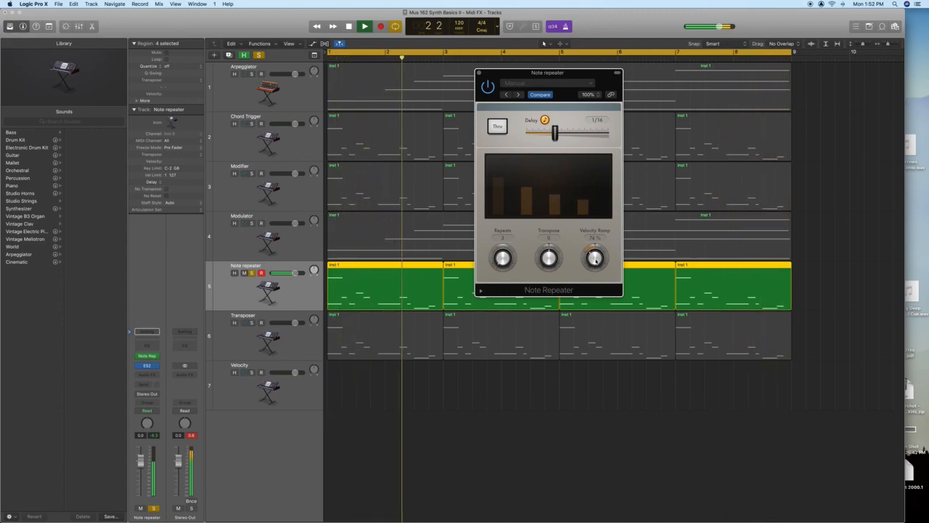
drag(504, 260, 508, 258)
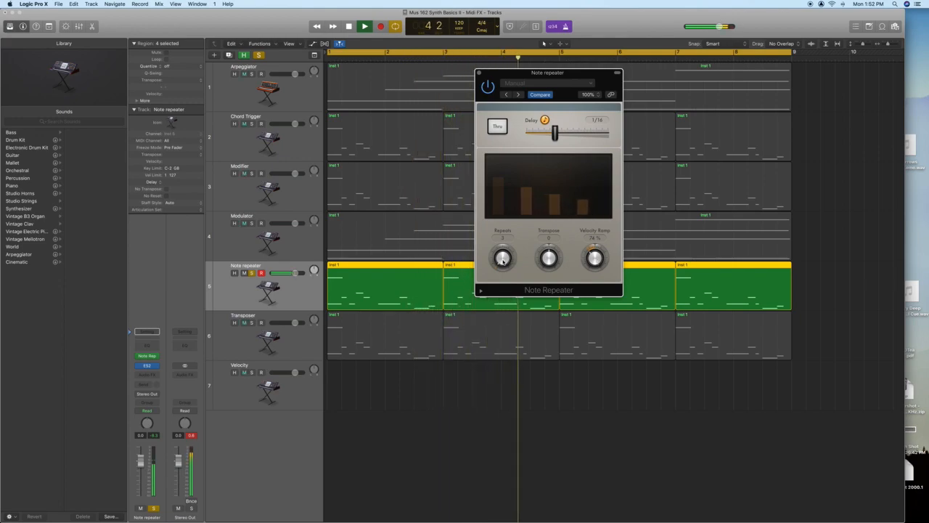
- Set the Note Repeater to 7 repeats with a 47% velocity ramp, and stop playback
drag(510, 259, 518, 254)
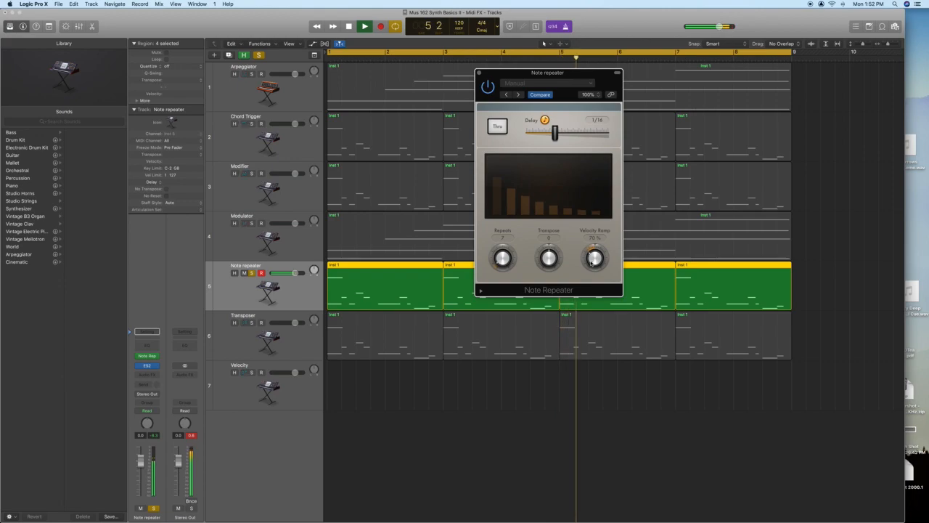
drag(594, 261, 589, 268)
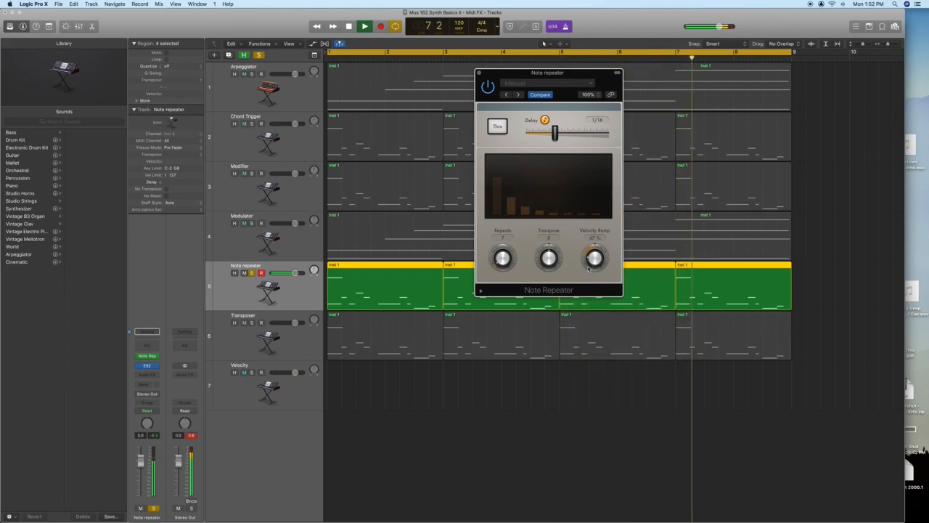
key(space)
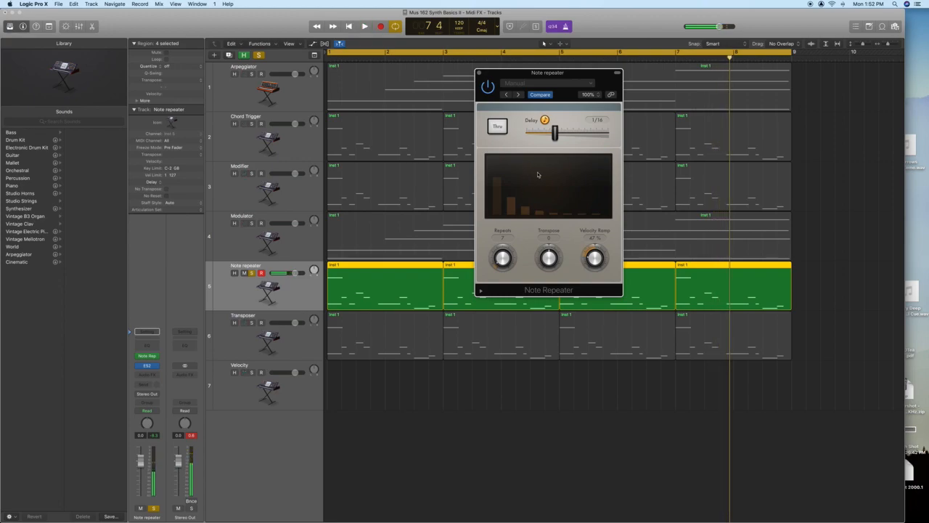
- Set the Note Repeater to 14 repeats with an 83% velocity ramp and an unsynced delay of 49 ms
drag(507, 270, 507, 258)
mouse_move(593, 256)
mouse_down()
mouse_move(585, 240)
mouse_move(585, 251)
mouse_up()
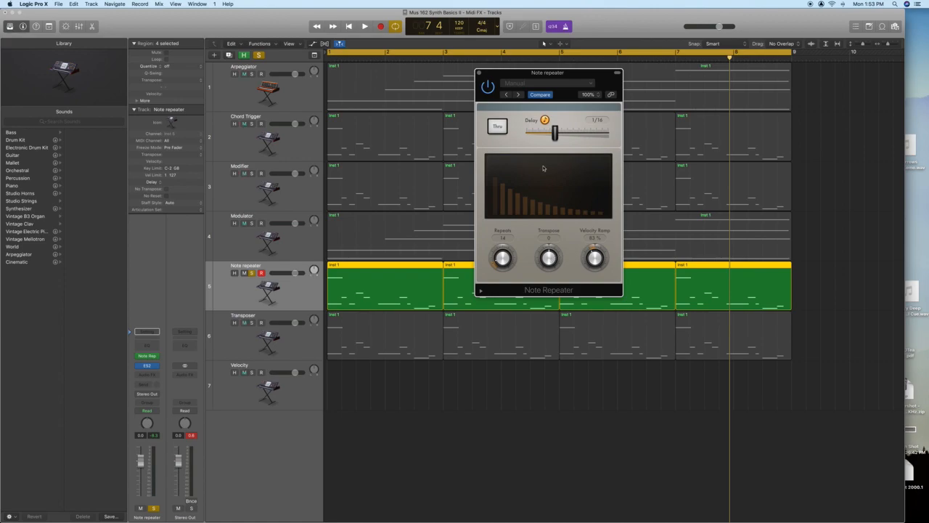
mouse_move(555, 133)
mouse_down()
mouse_move(541, 134)
mouse_move(551, 133)
mouse_up()
click(545, 120)
- Switch the solo from the Note repeater track to the Transposer track, and replace the open effect window with the Transposer
click(252, 273)
click(259, 317)
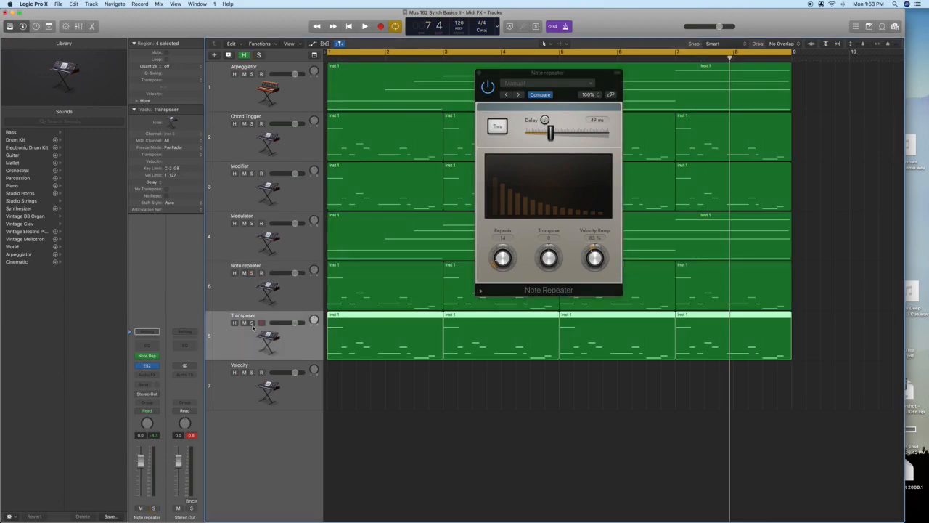
click(251, 322)
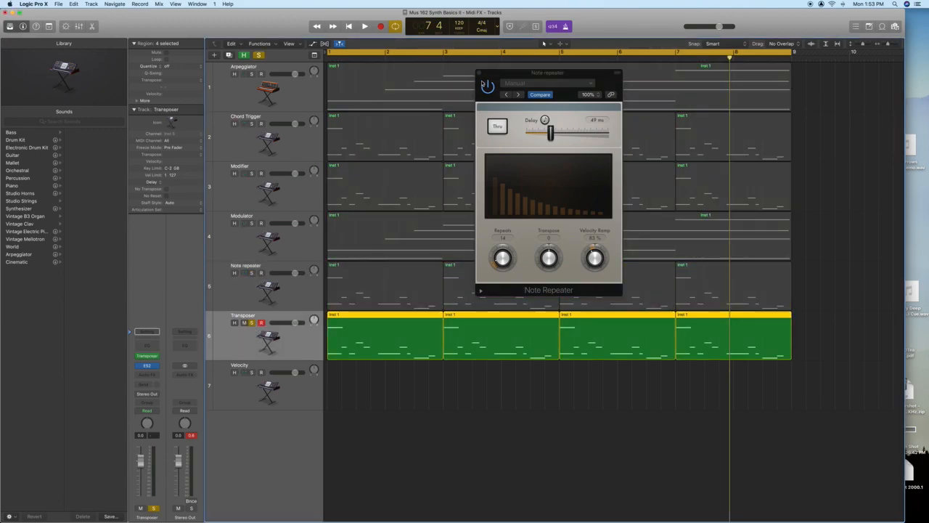
click(479, 72)
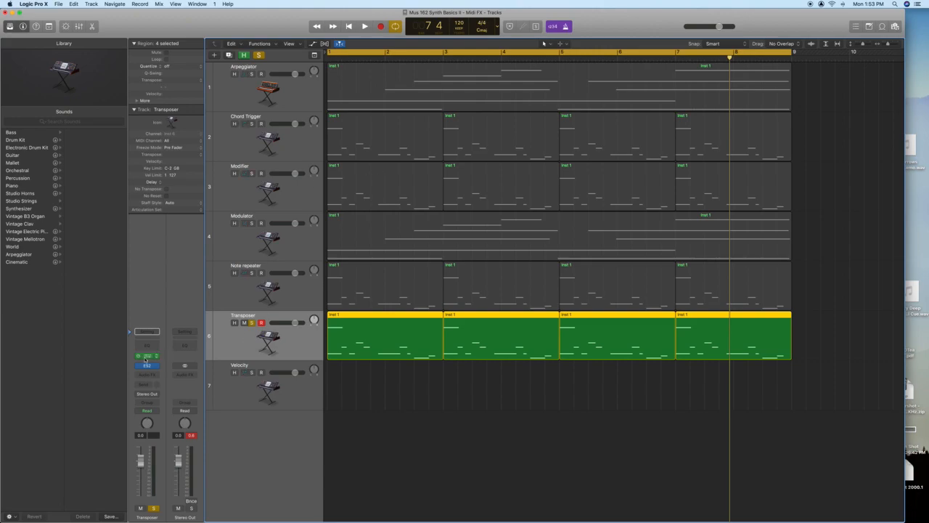
click(147, 356)
click(305, 331)
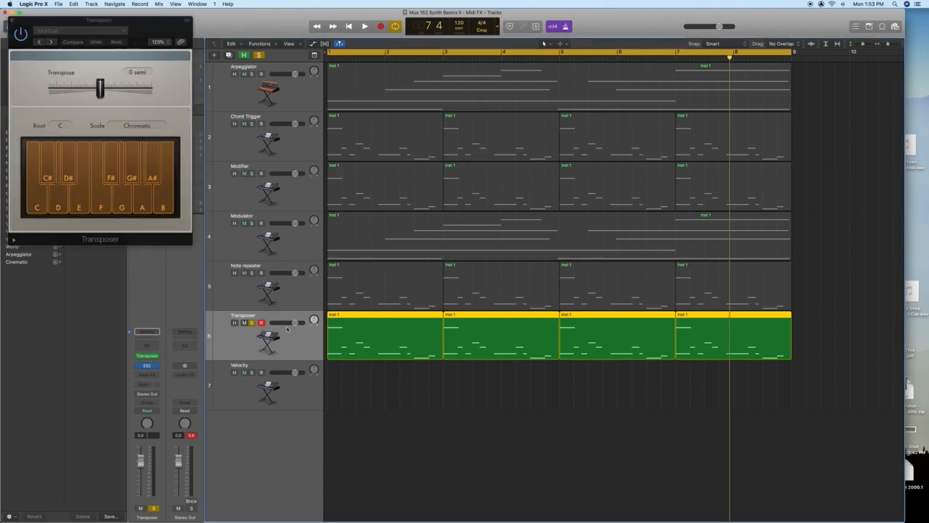
- Play the Transposer track while transposing it by 2 semitones, stop playback, and set the transposition to -8 semitones
key(space)
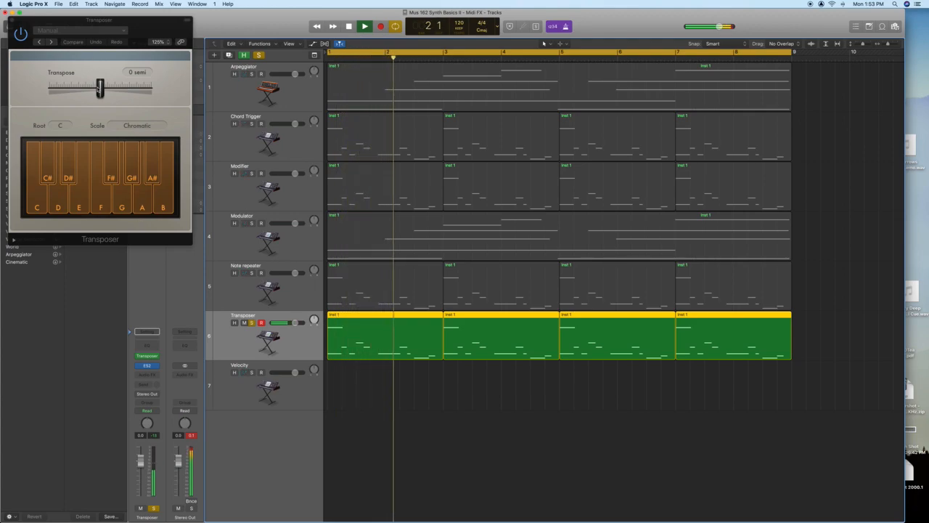
drag(100, 87, 105, 87)
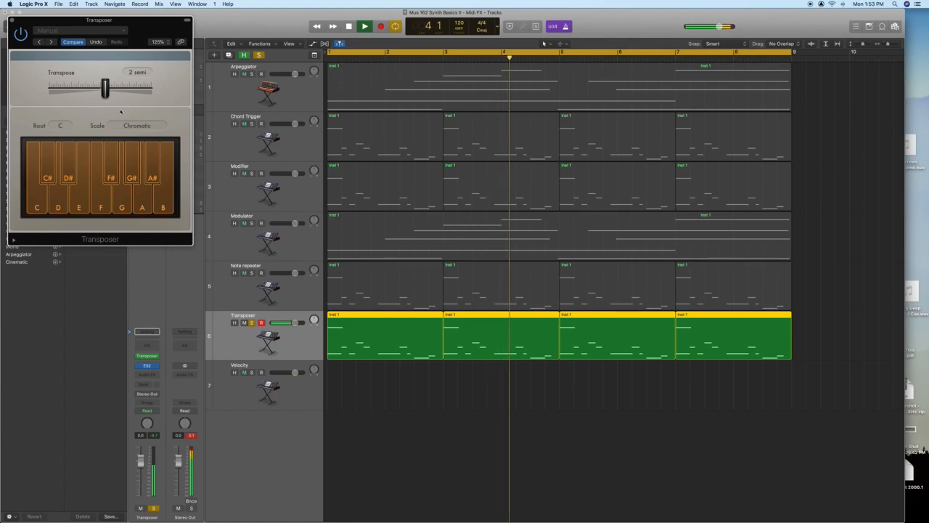
key(space)
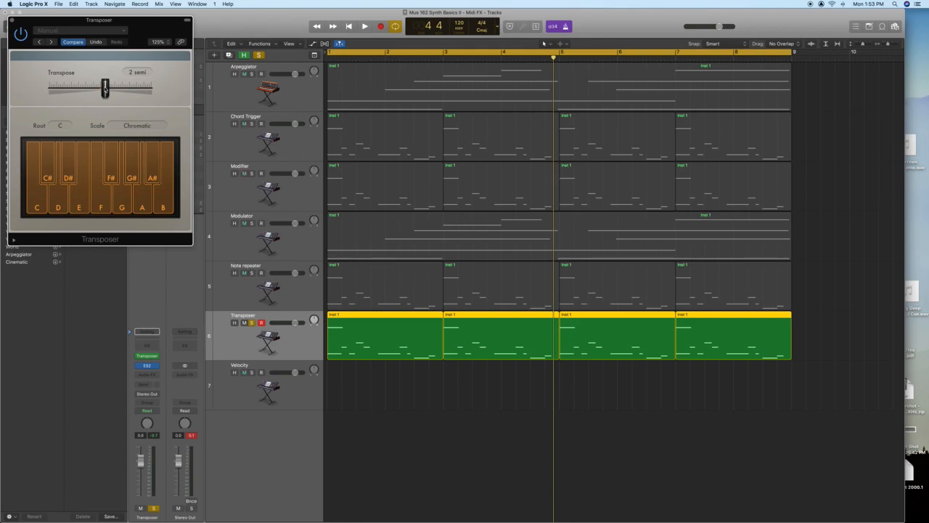
drag(105, 87, 85, 86)
- Switch the solo from the Transposer to the Velocity track, and show its Velocity Processor in place of the Transposer window, clear of the track headers
click(252, 322)
click(242, 385)
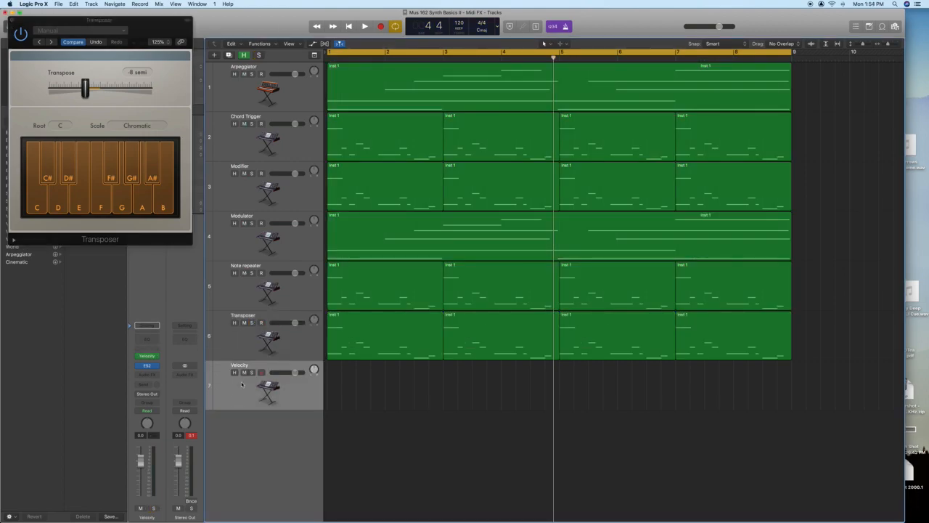
click(252, 372)
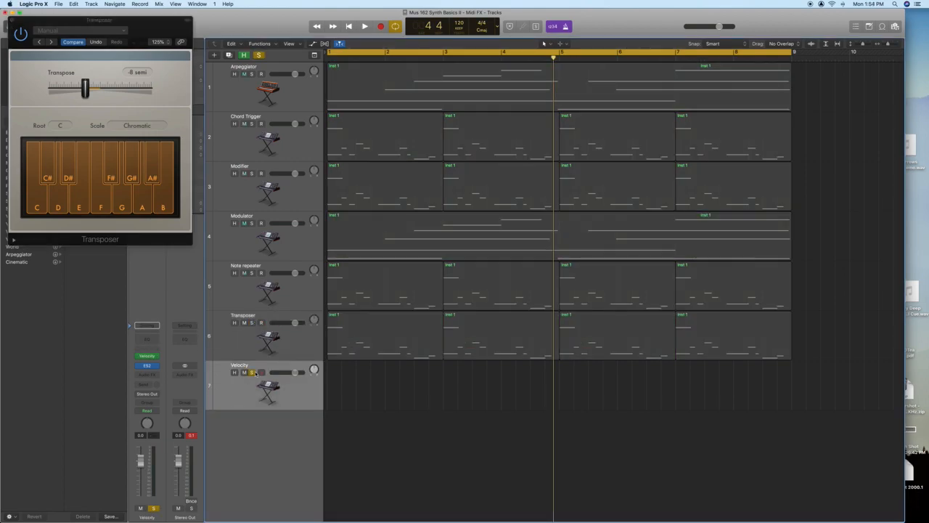
click(12, 22)
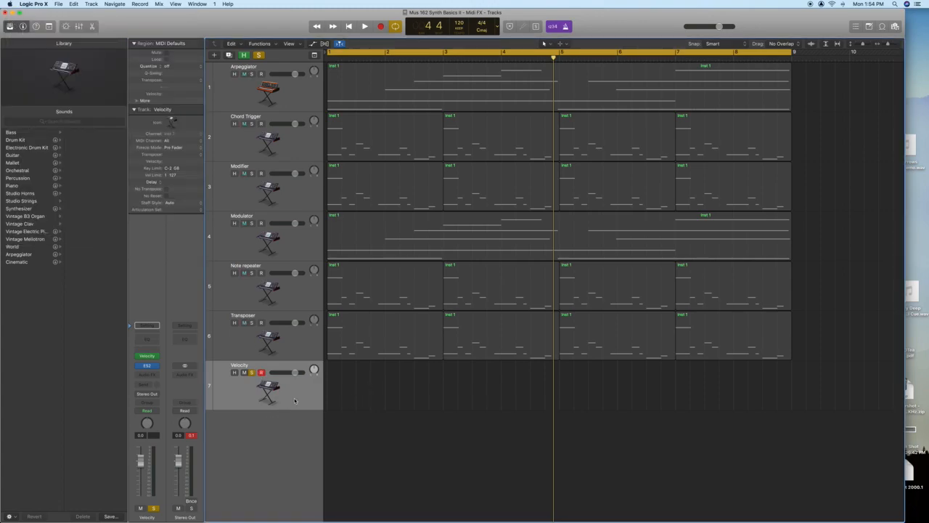
click(146, 356)
drag(156, 29, 686, 97)
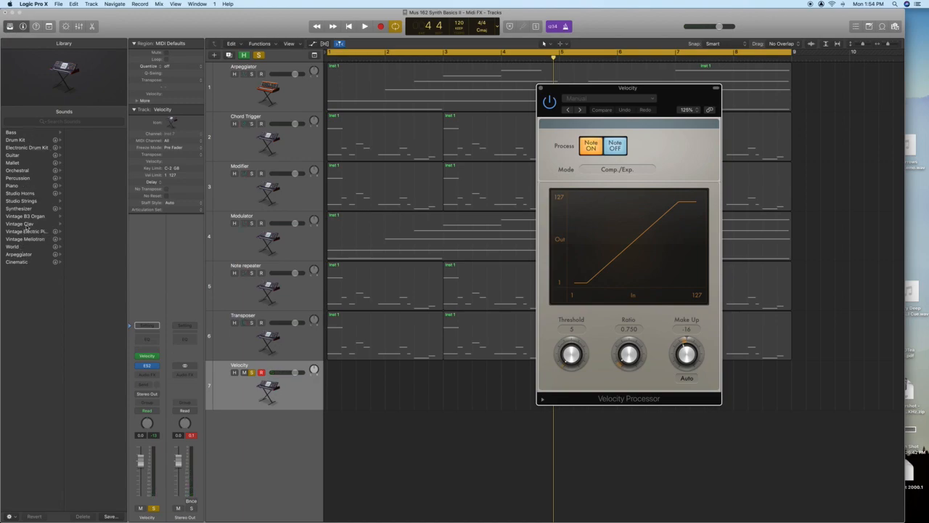
- Load the 70s Funk Clav patch from the Vintage Clav sounds onto the Velocity track
click(27, 226)
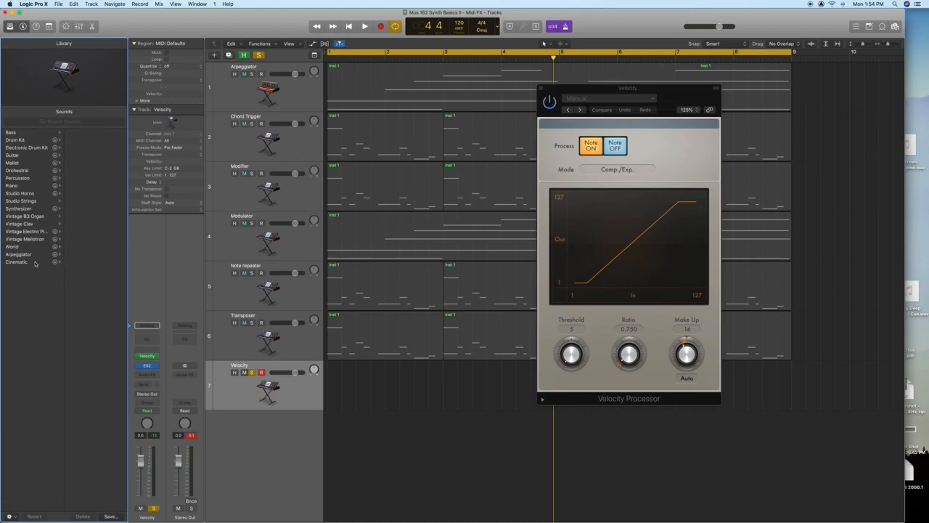
click(19, 225)
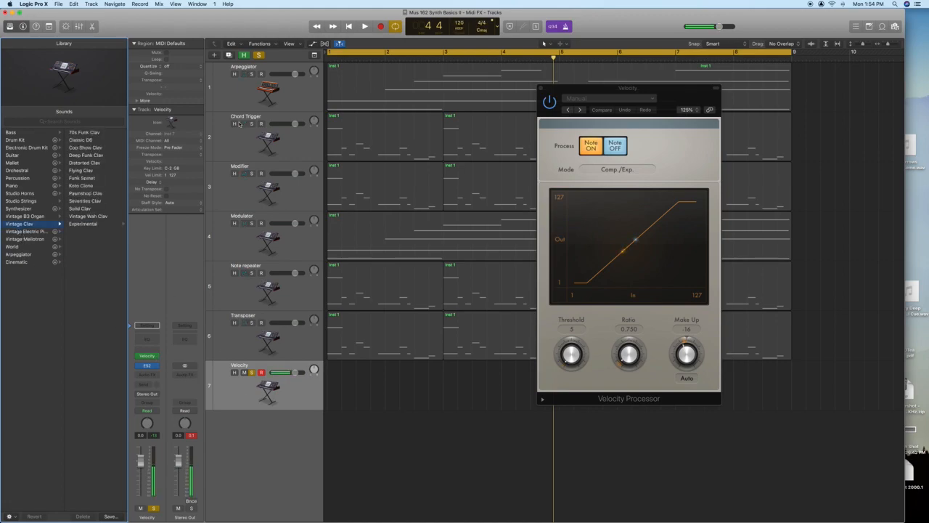
click(88, 134)
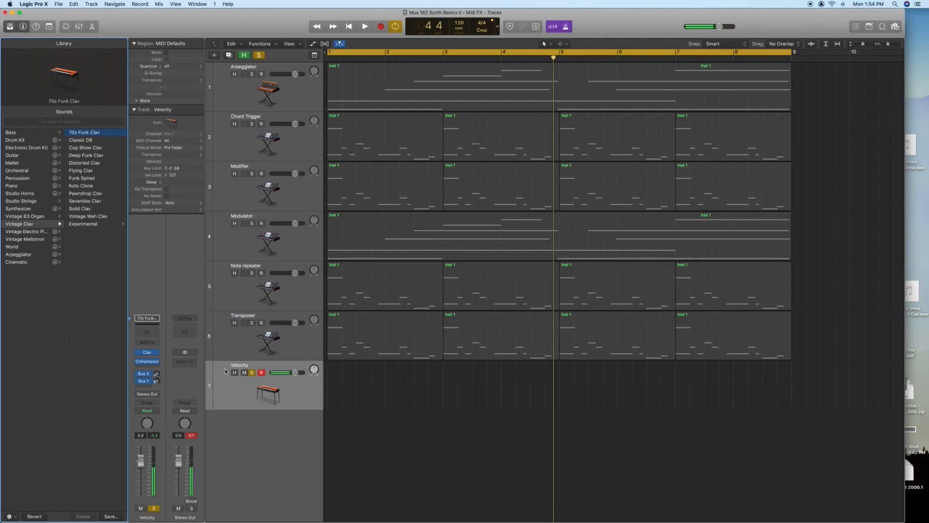
- Add a Velocity Processor MIDI effect to the clav track and place its window over the arrangement
click(146, 341)
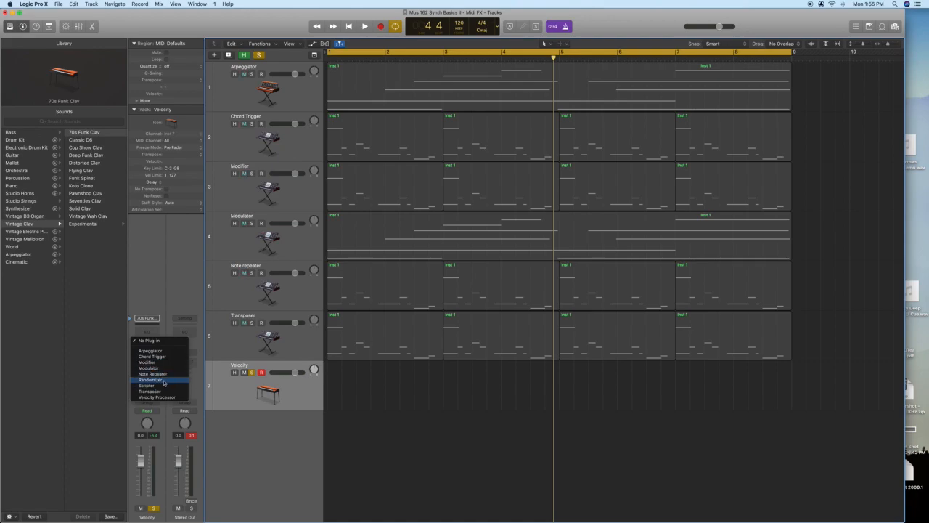
click(158, 397)
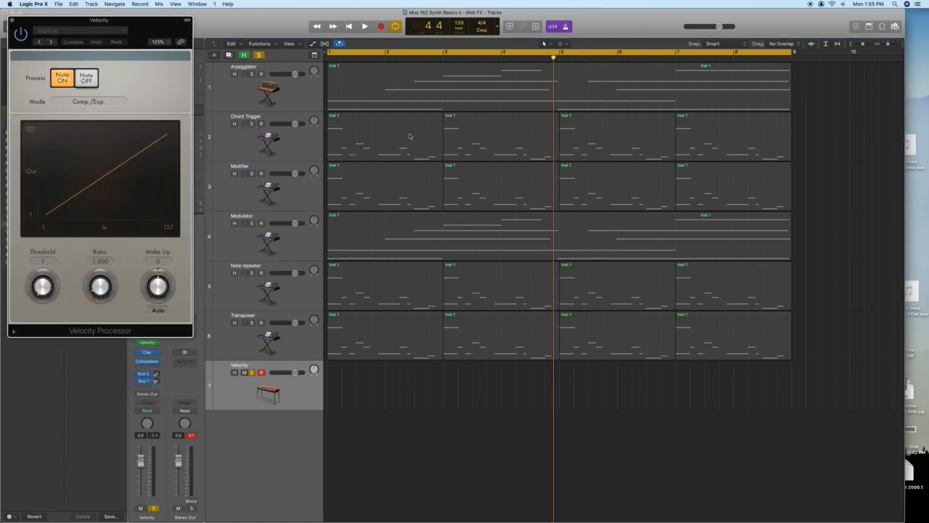
drag(114, 18, 450, 81)
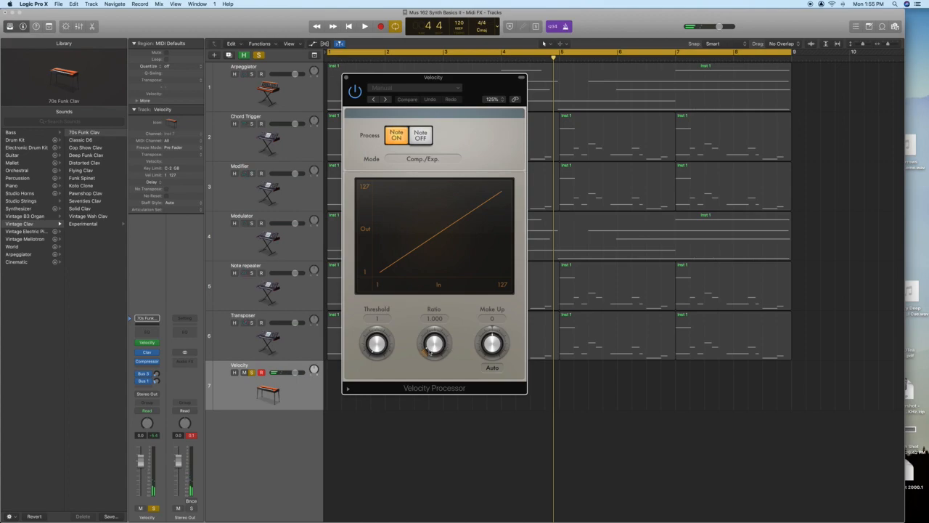
- Try Velocity Processor ratios of 1.250, 0.125, 0.875 and 4.500, and return the ratio to 1.000
drag(432, 350, 433, 343)
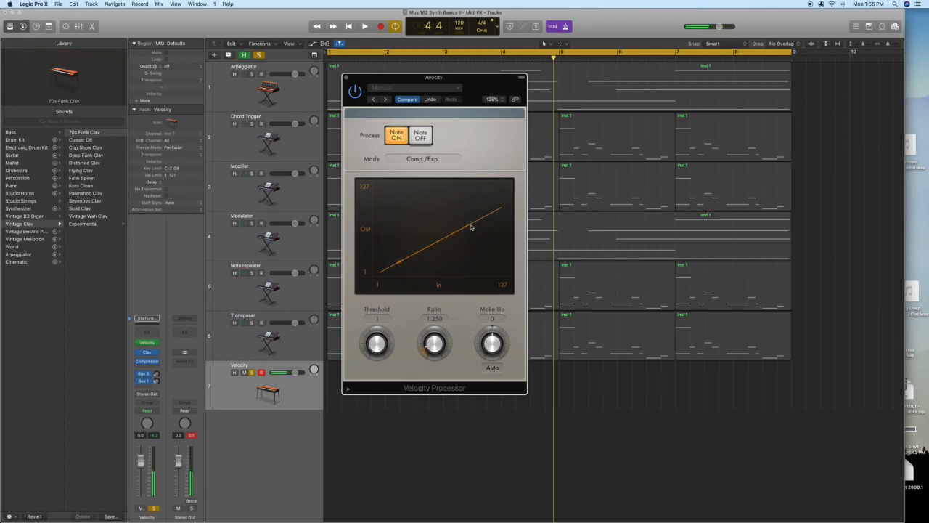
mouse_move(435, 347)
mouse_down()
mouse_move(425, 349)
mouse_move(437, 358)
mouse_up()
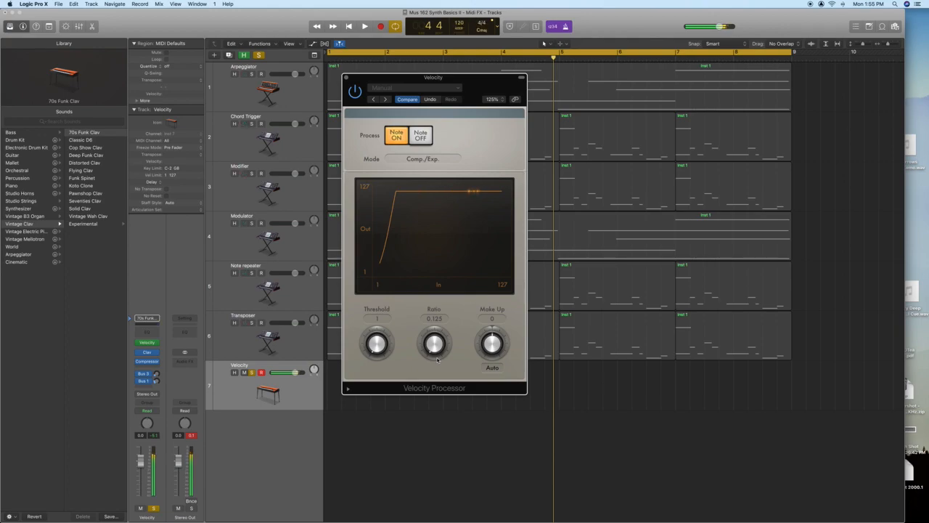
drag(439, 349, 367, 340)
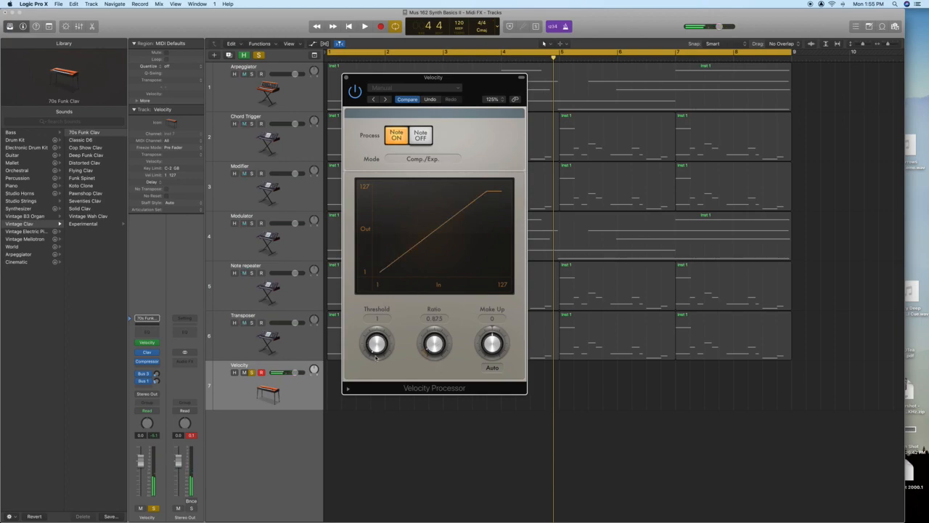
drag(435, 347, 434, 319)
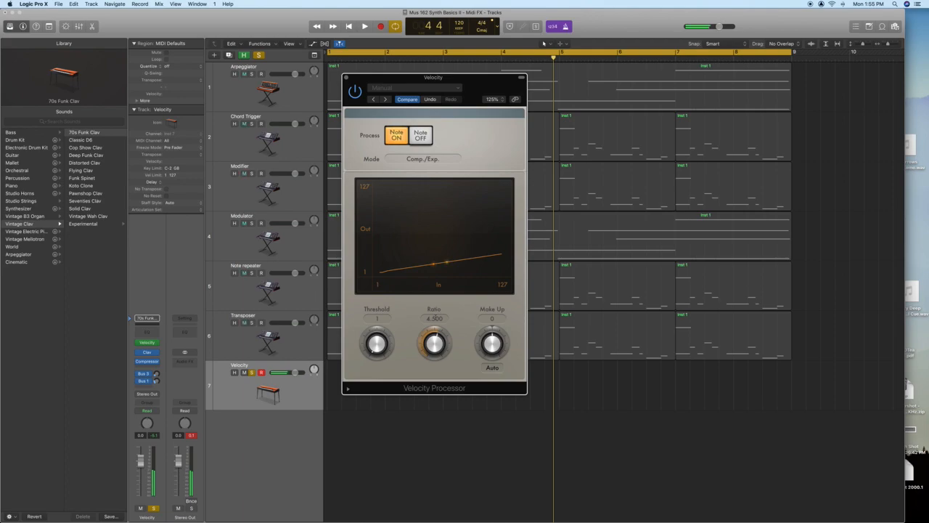
drag(438, 329, 436, 384)
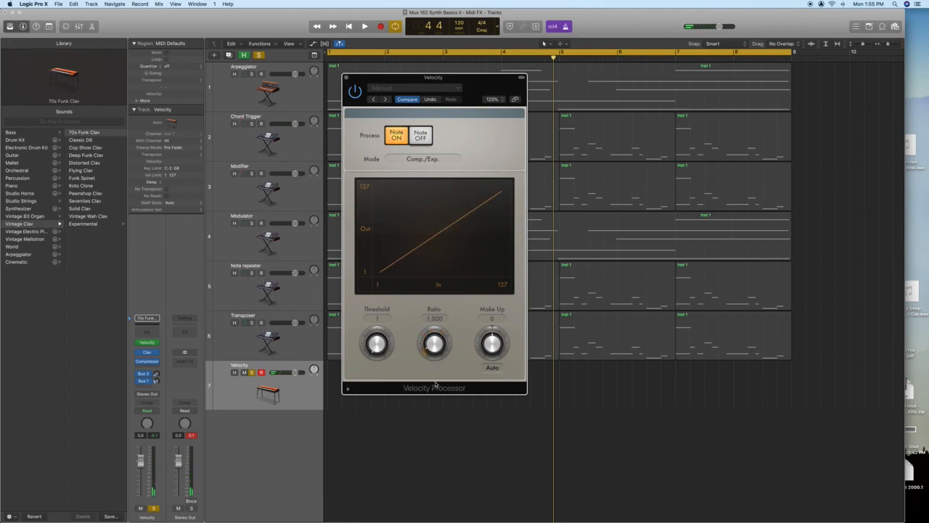
- Try different Velocity Processor settings, ending with a threshold of 58, a ratio of 0.125 and a make-up of -49
drag(487, 350, 435, 363)
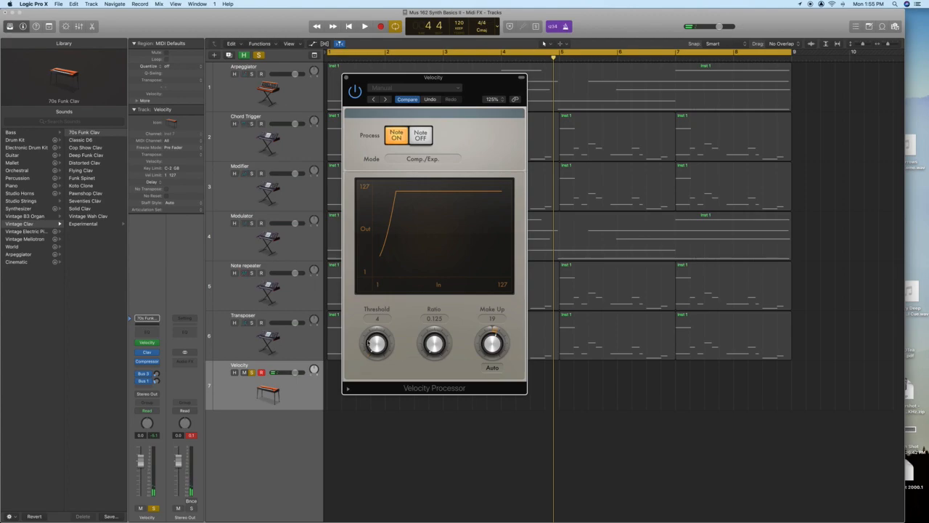
drag(376, 342, 371, 301)
drag(440, 340, 438, 342)
drag(376, 336, 387, 374)
drag(427, 348, 378, 312)
drag(495, 331, 496, 367)
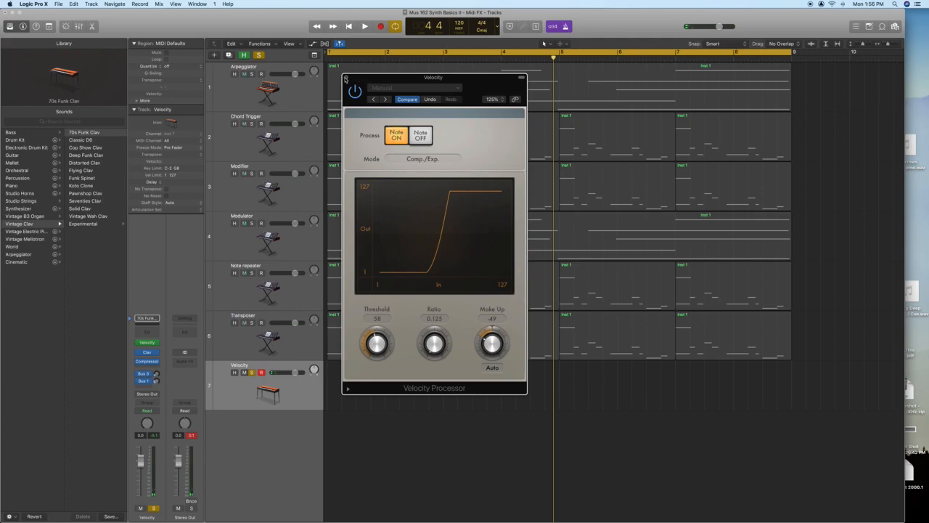
- Close the Velocity Processor window and turn off the Velocity track's solo
click(346, 78)
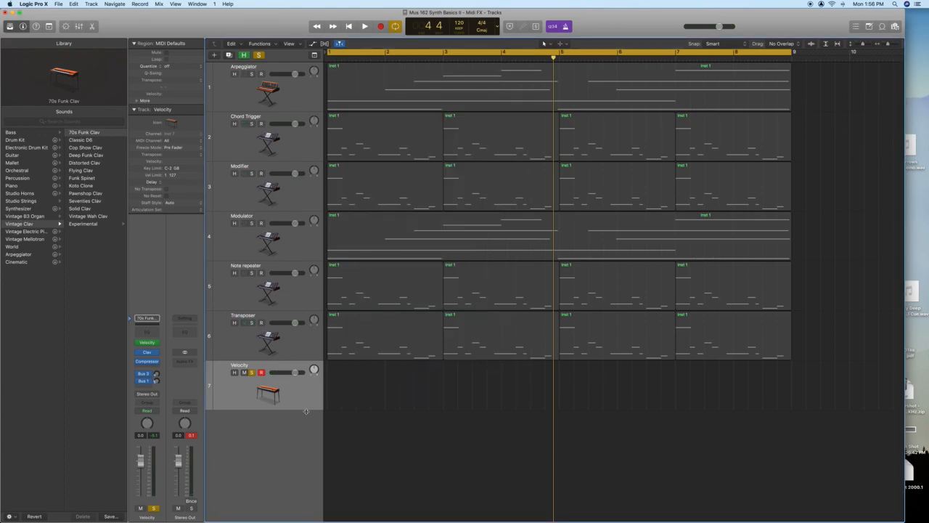
key(super+a)
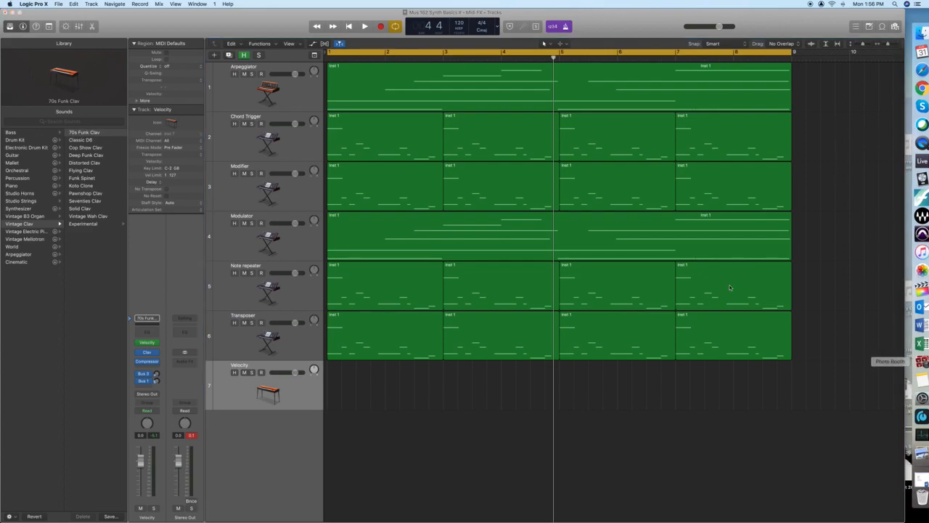
- Switch to Photo Booth and enlarge its camera window over the project
drag(720, 267, 425, 10)
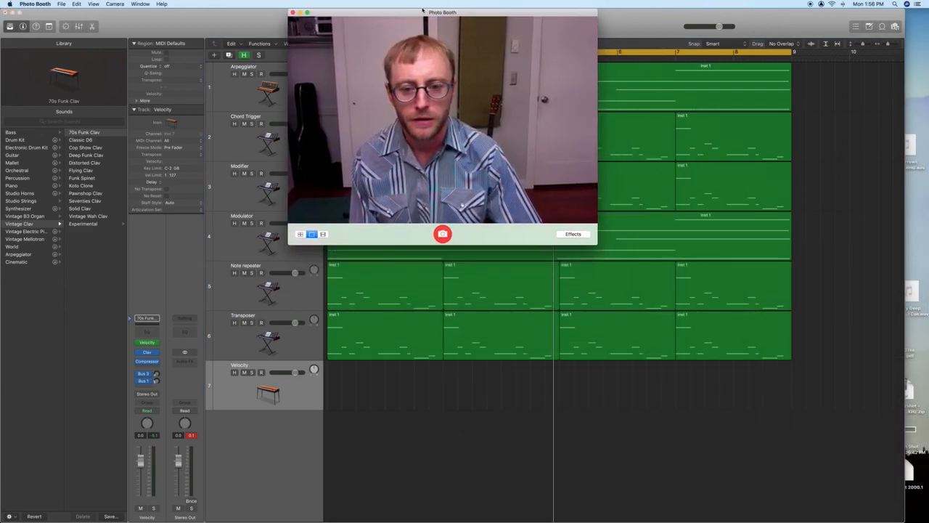
drag(597, 244, 892, 520)
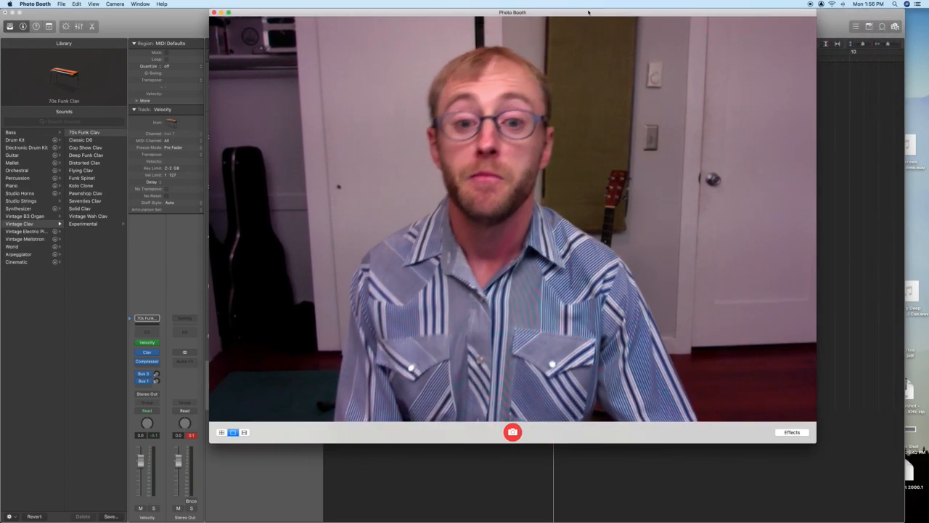